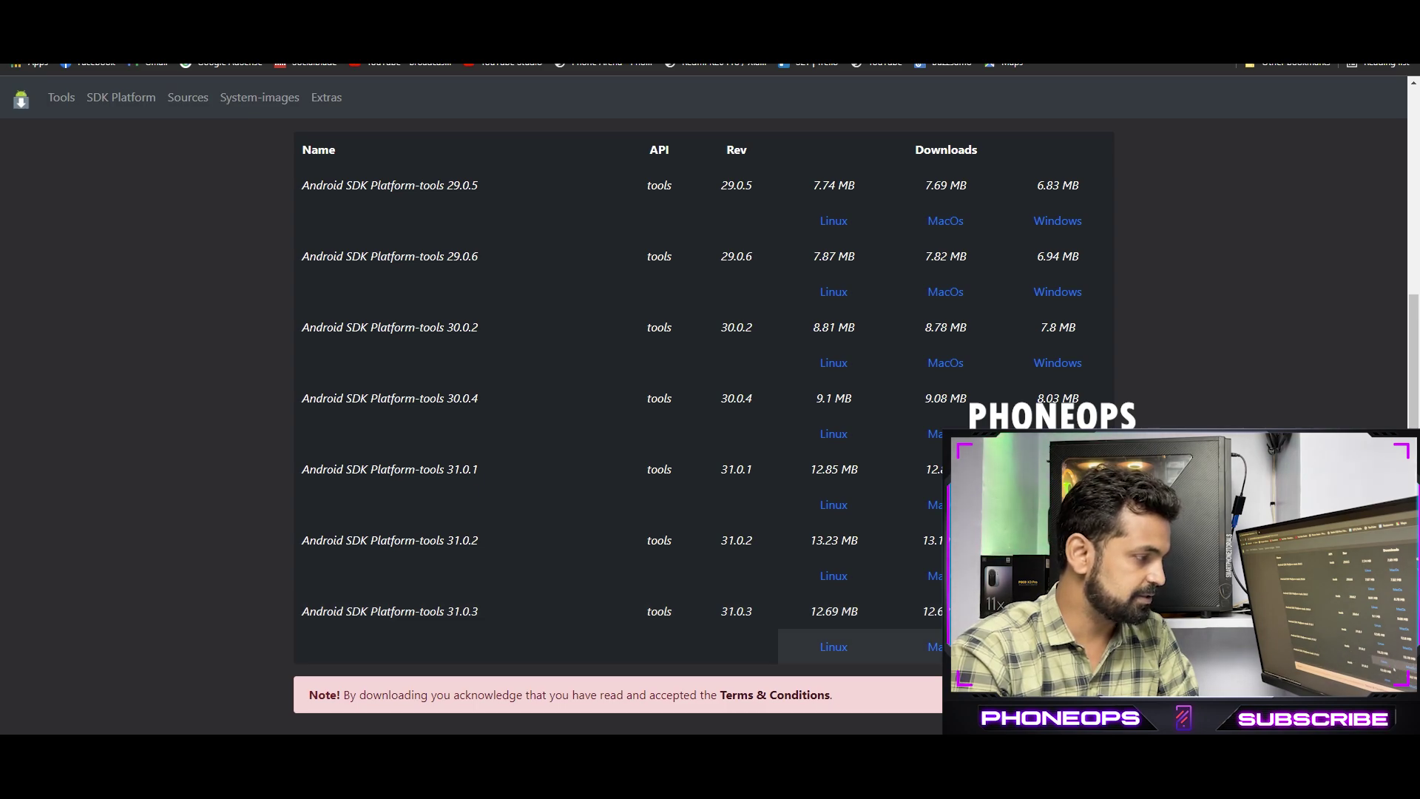
# Start downloading the platform-tools 31.0.3 Windows zip and create a new folder on the Desktop.
pyautogui.click(834, 646)
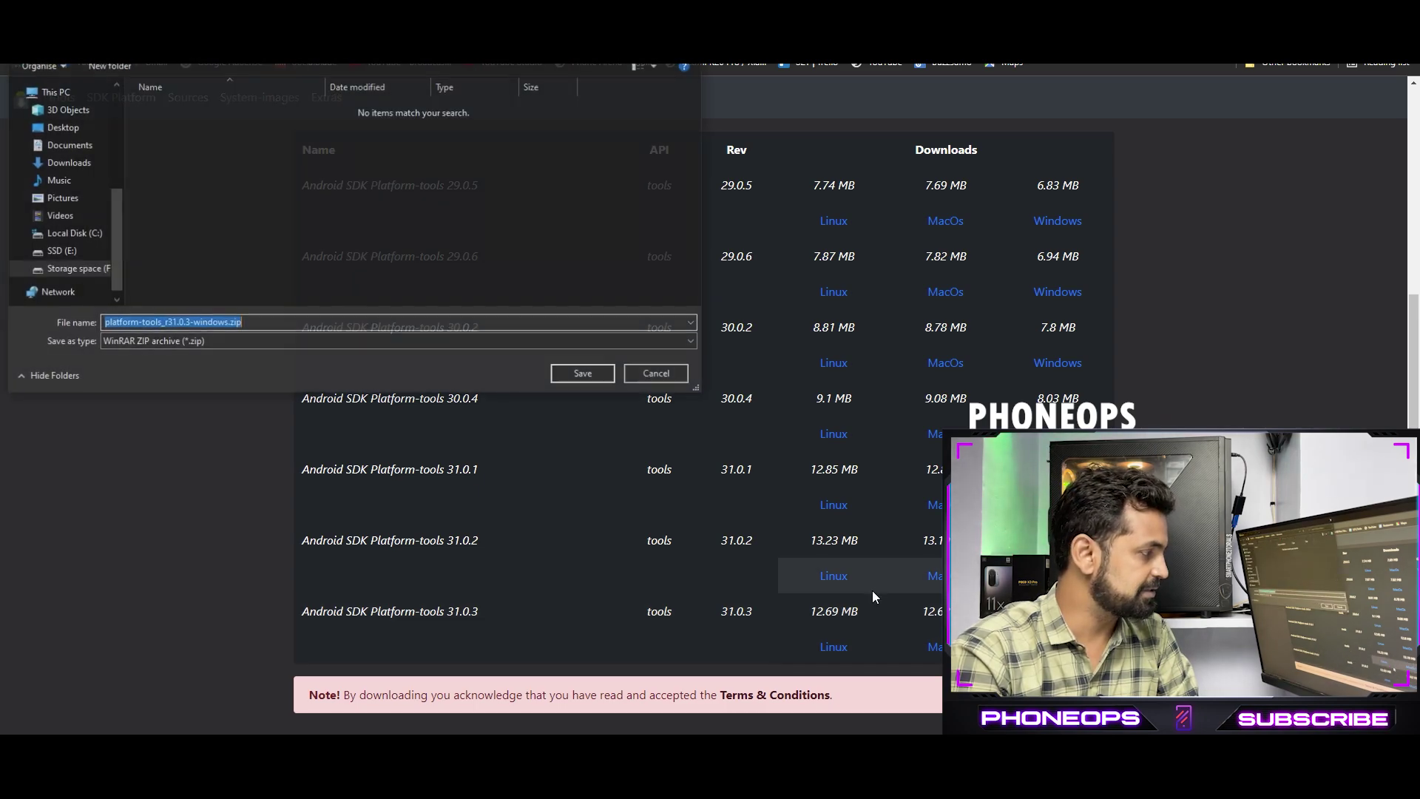
pyautogui.click(63, 128)
pyautogui.rightClick(222, 250)
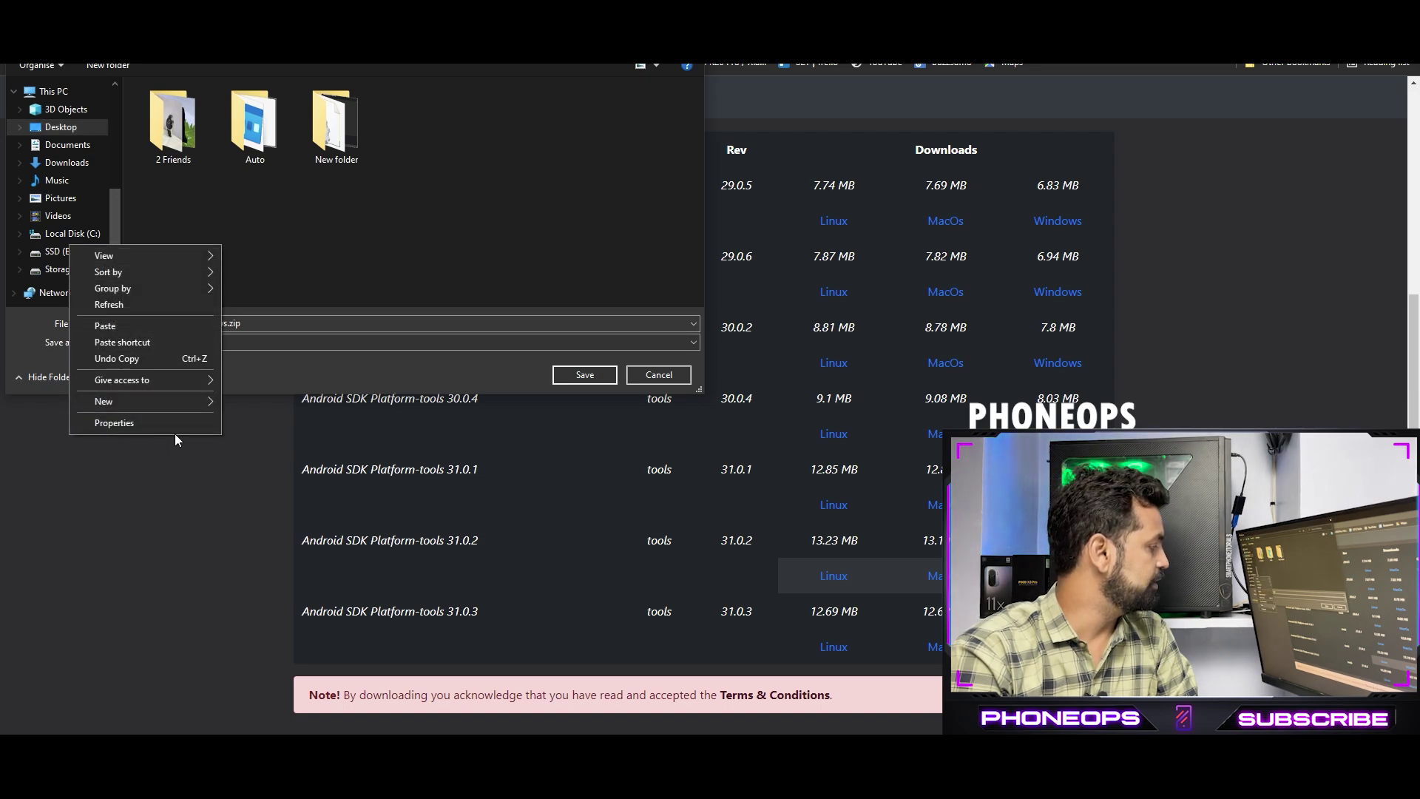
pyautogui.moveTo(193, 405)
pyautogui.click(242, 398)
# Name the folder twrp, save the zip inside it, and begin a web search for 'mi fl'.
pyautogui.write('twrp')
pyautogui.press('Return')
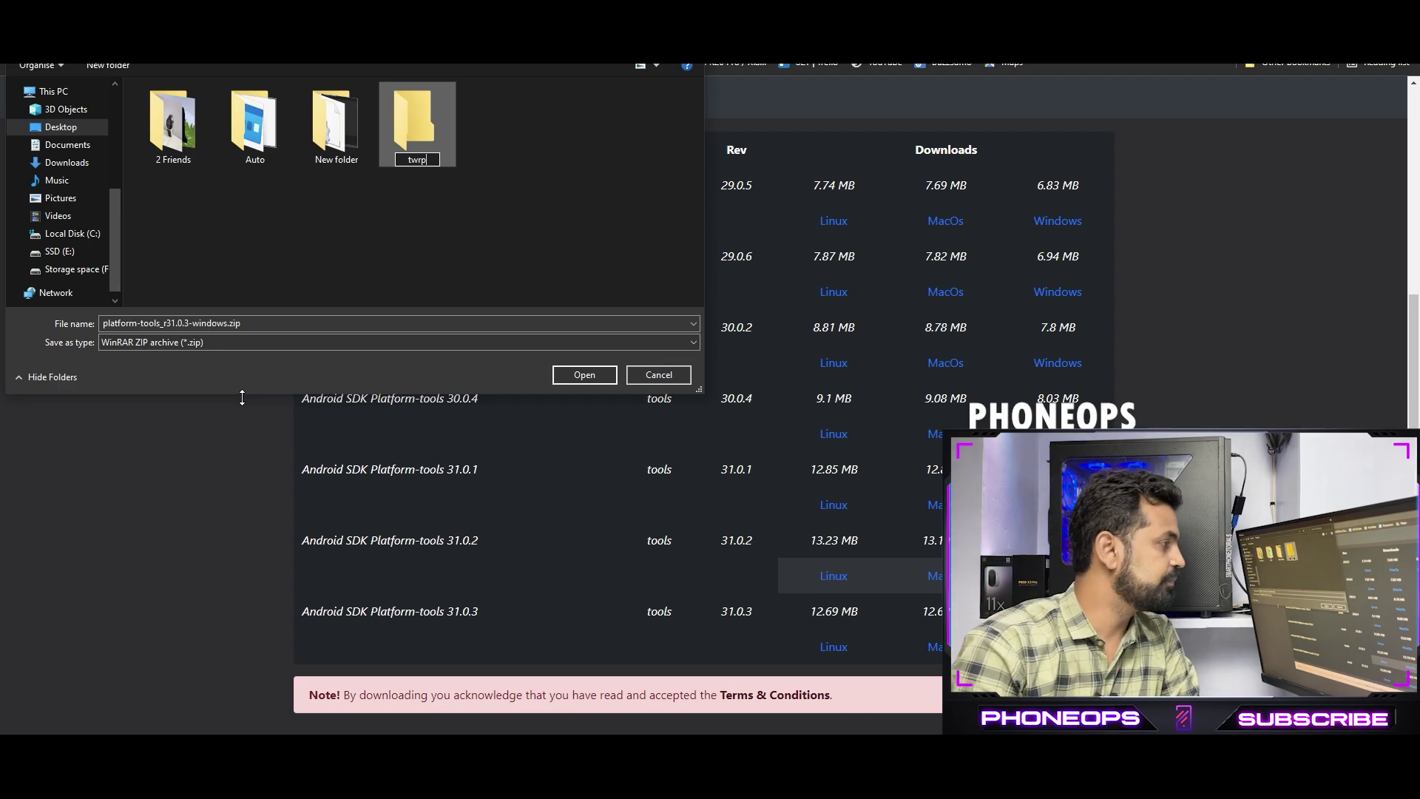
pyautogui.click(419, 176)
pyautogui.doubleClick(416, 140)
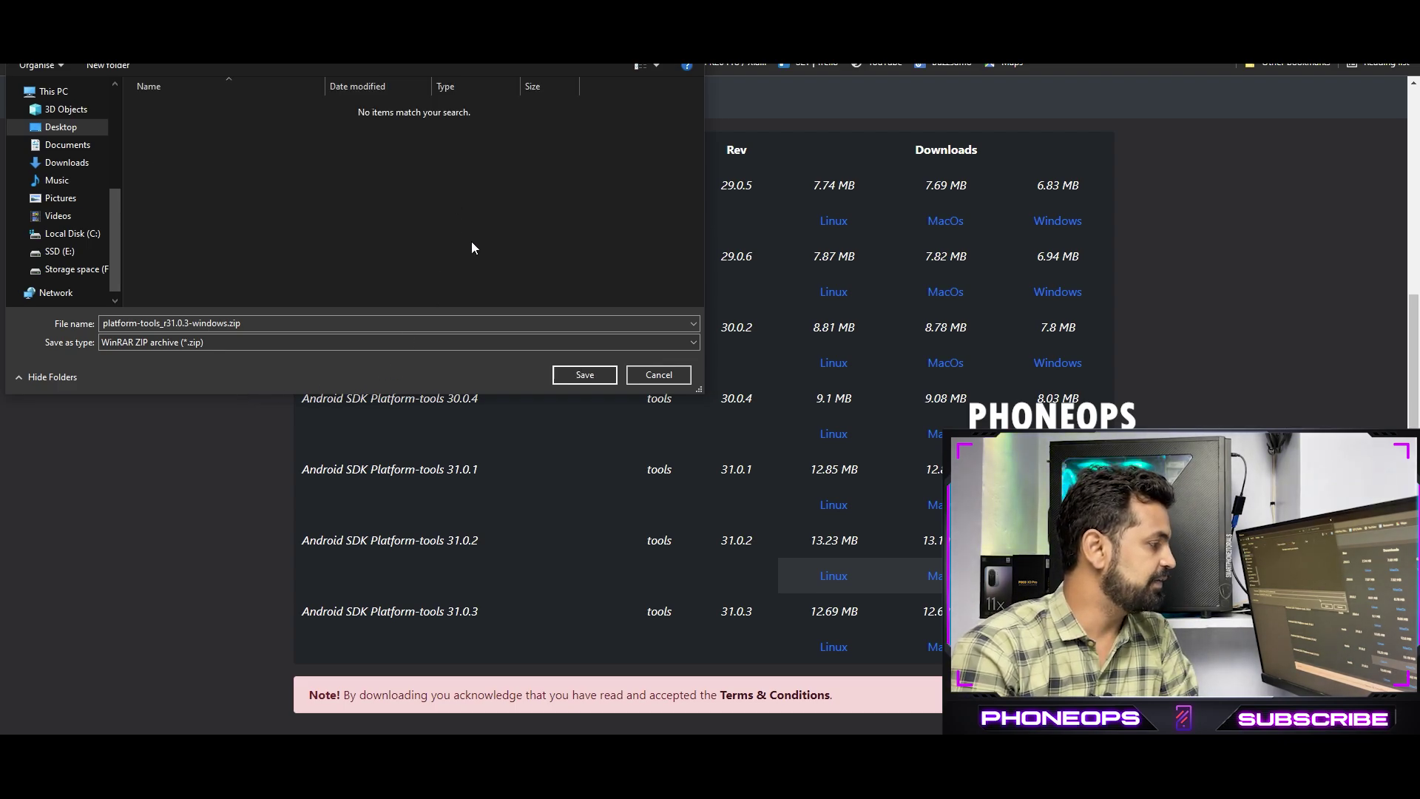
pyautogui.click(585, 374)
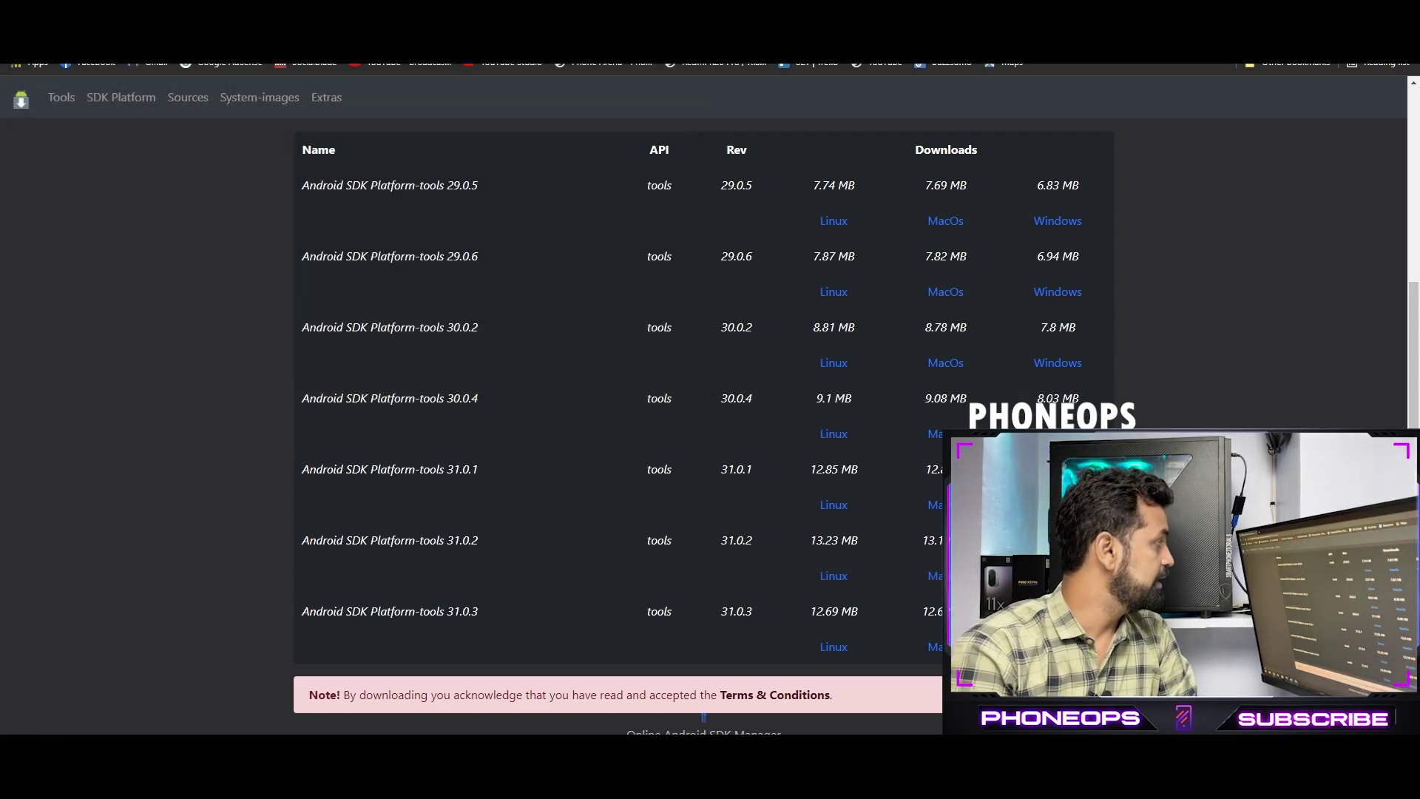
pyautogui.hotkey('ctrl', 'l')
pyautogui.write('mi fl')
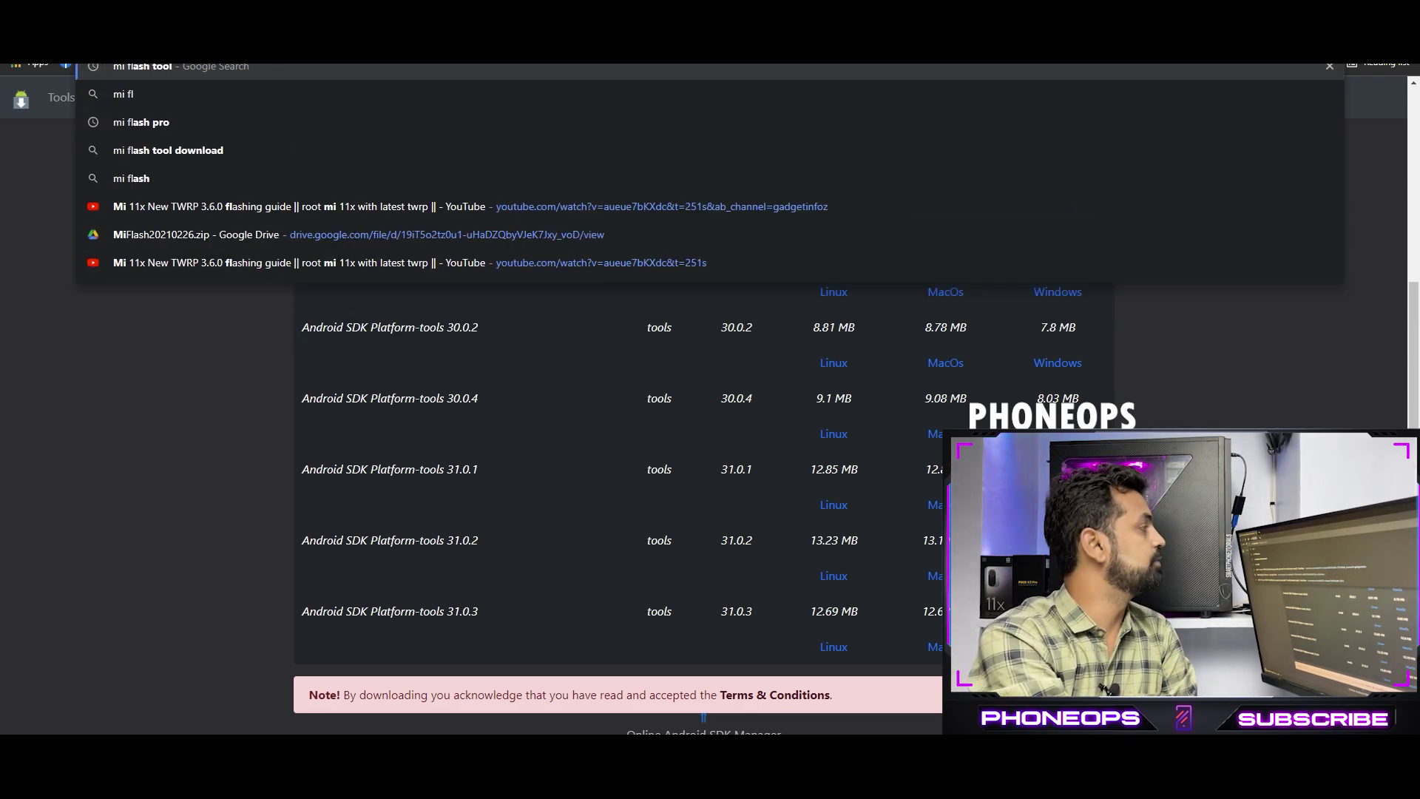
# Download MiFlash20210226.zip from xiaomiflashtool.com's Google Drive mirror into the twrp folder.
pyautogui.press('Return')
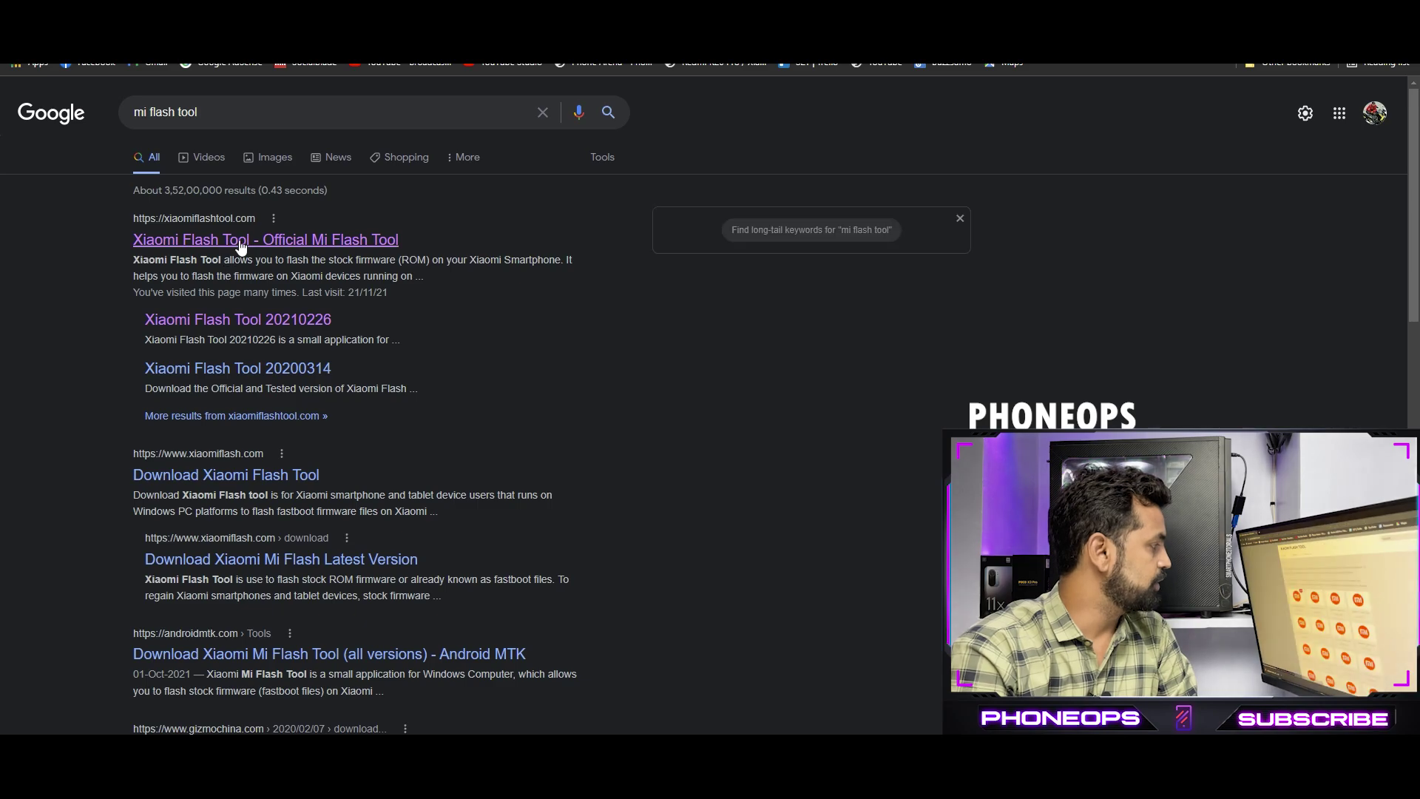
pyautogui.click(237, 240)
pyautogui.click(433, 385)
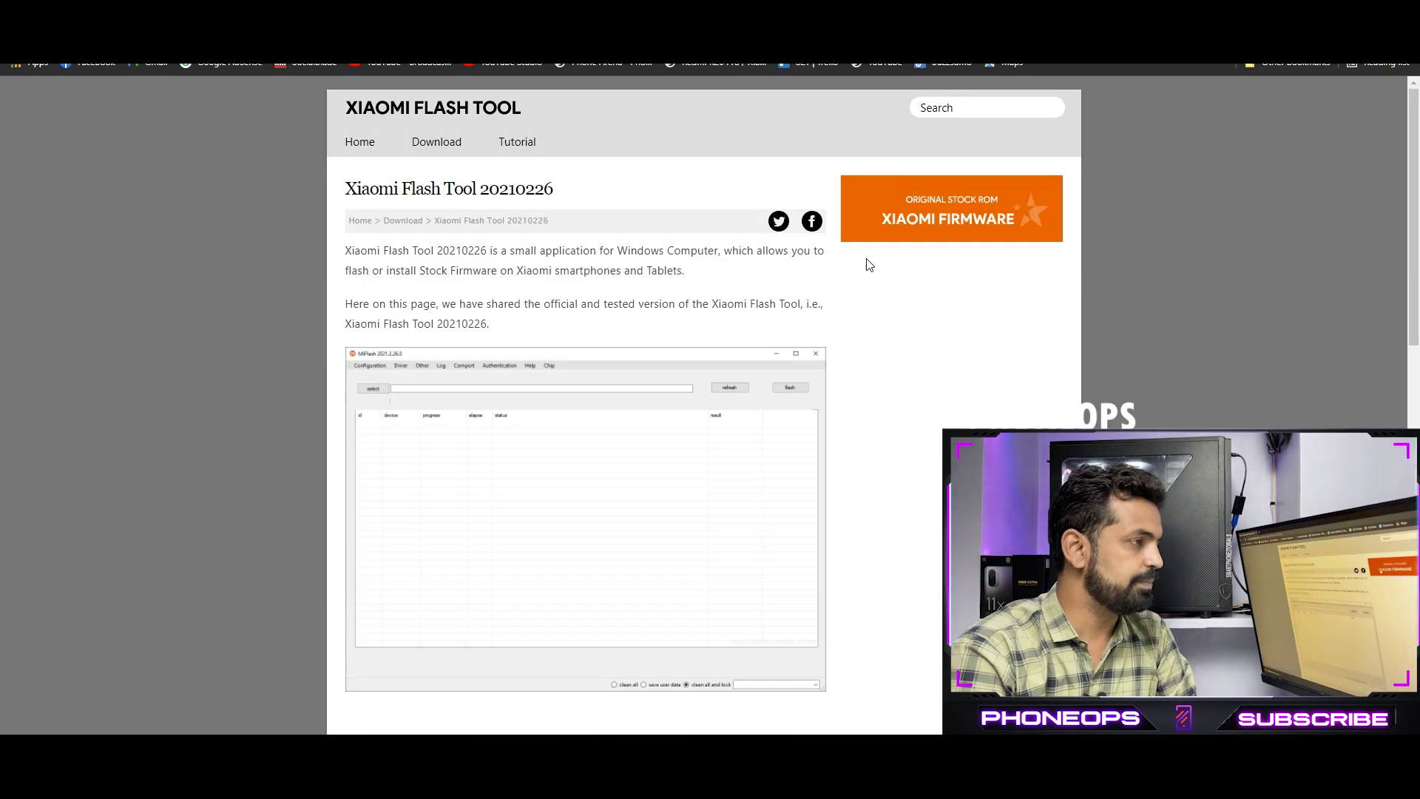
pyautogui.scroll(-7, 666, 450)
pyautogui.click(580, 486)
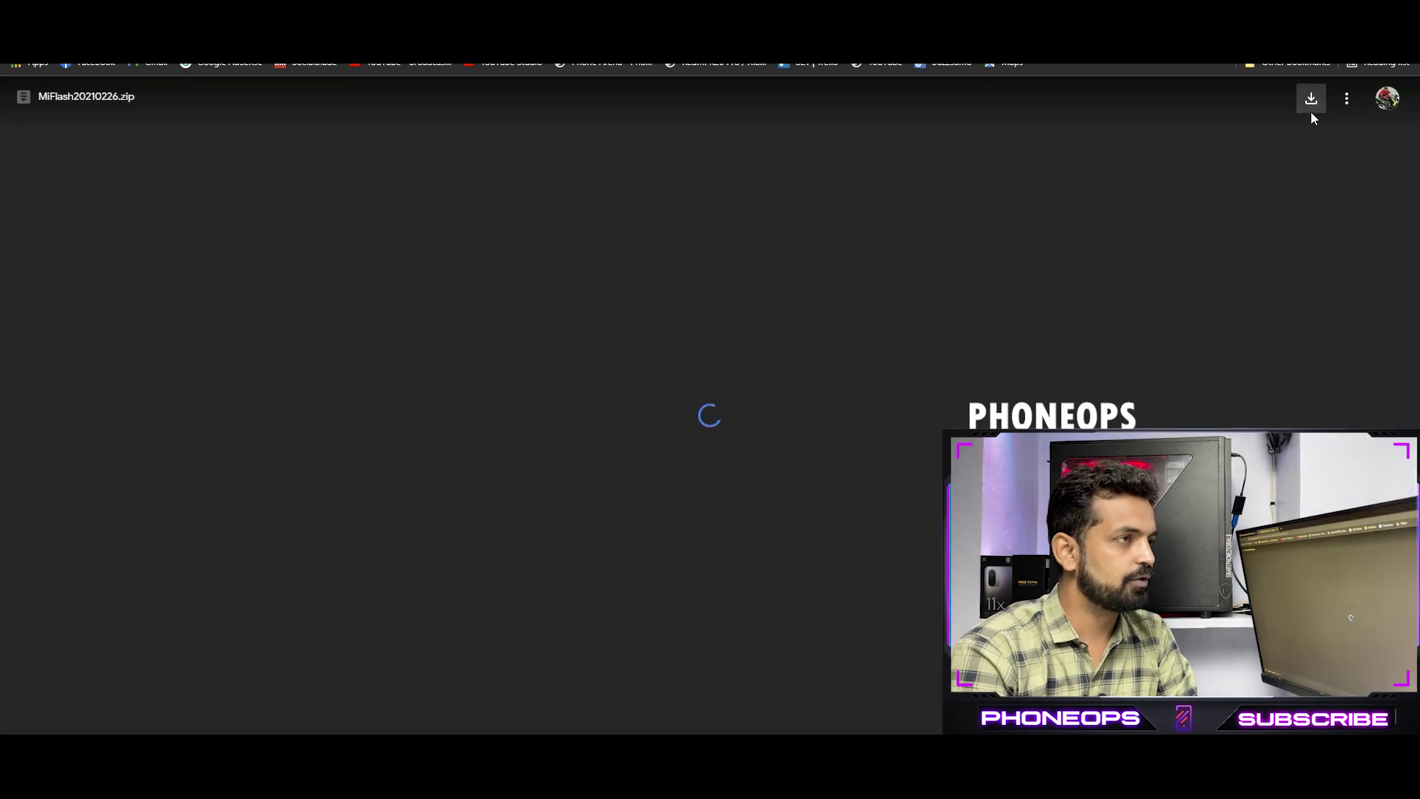
pyautogui.click(1307, 103)
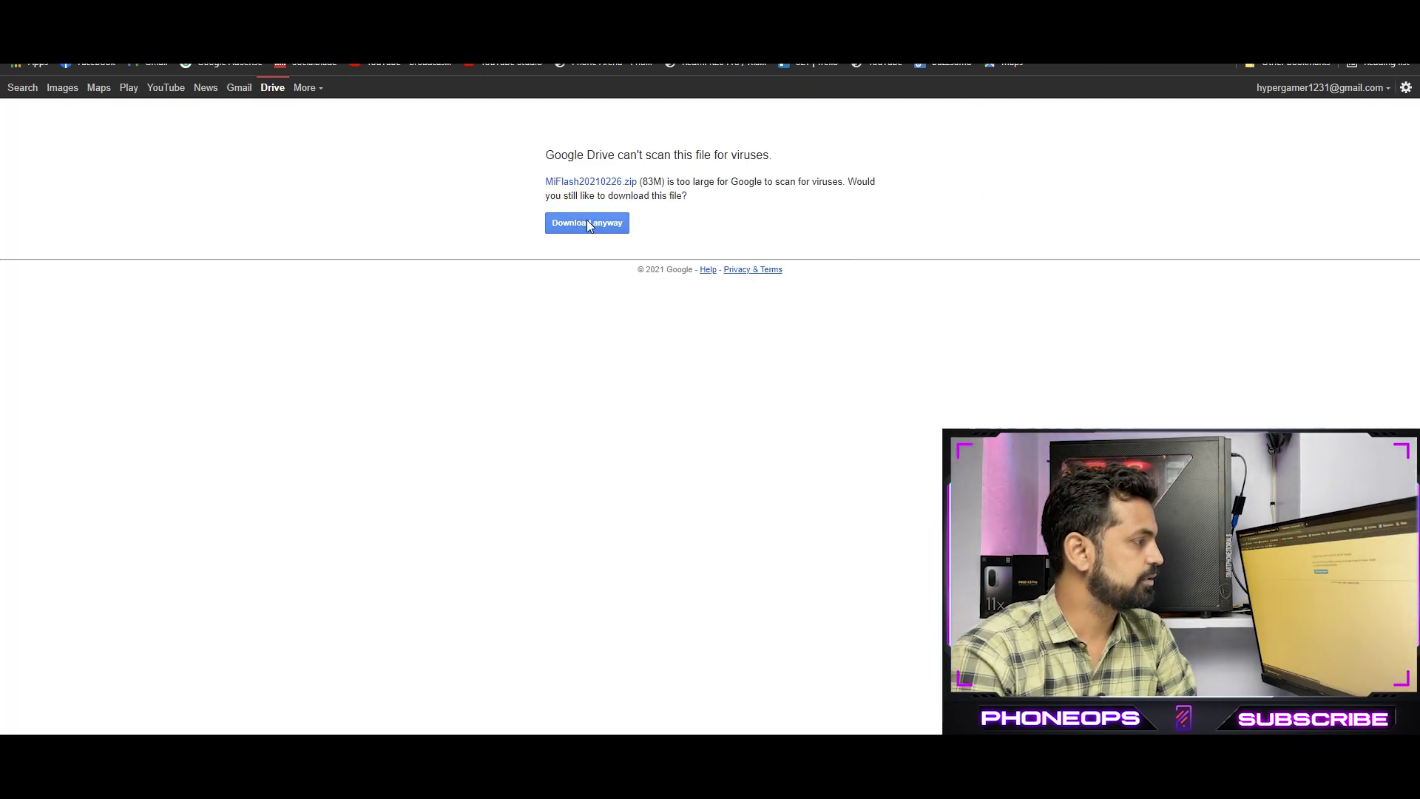
pyautogui.click(587, 221)
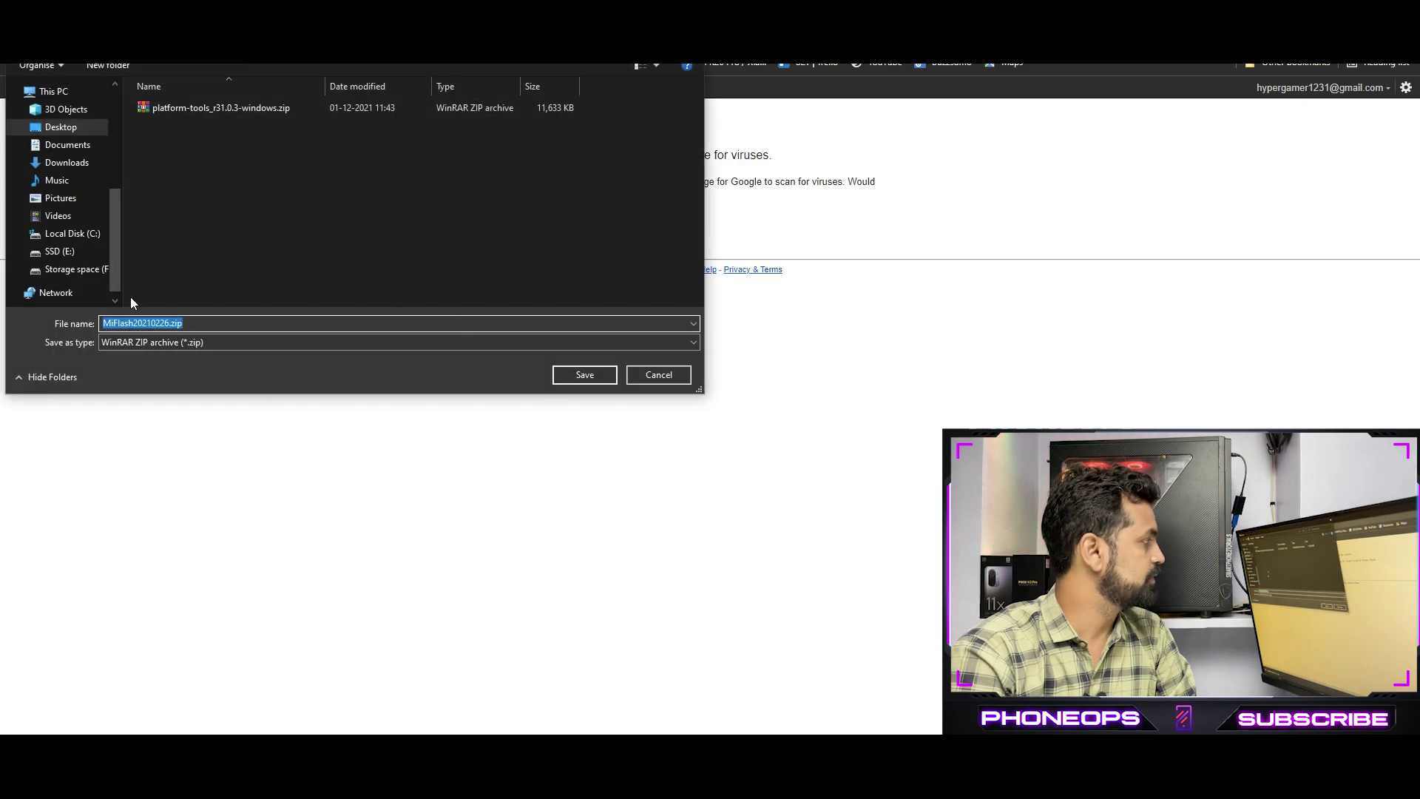
pyautogui.click(584, 375)
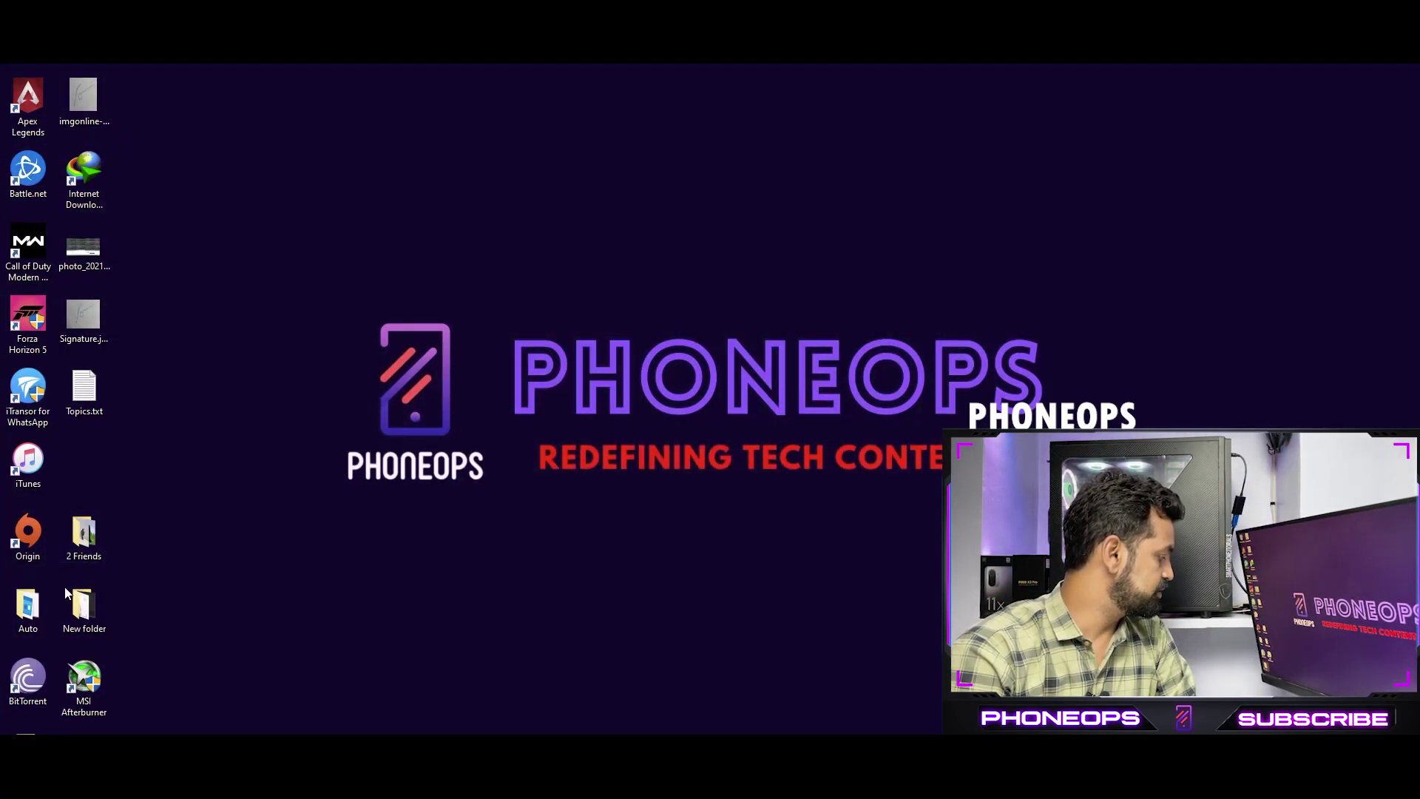
# Extract the platform-tools folder from platform-tools_r31.0.3-windows.zip into C:\Flash, then close the archive.
pyautogui.doubleClick(68, 596)
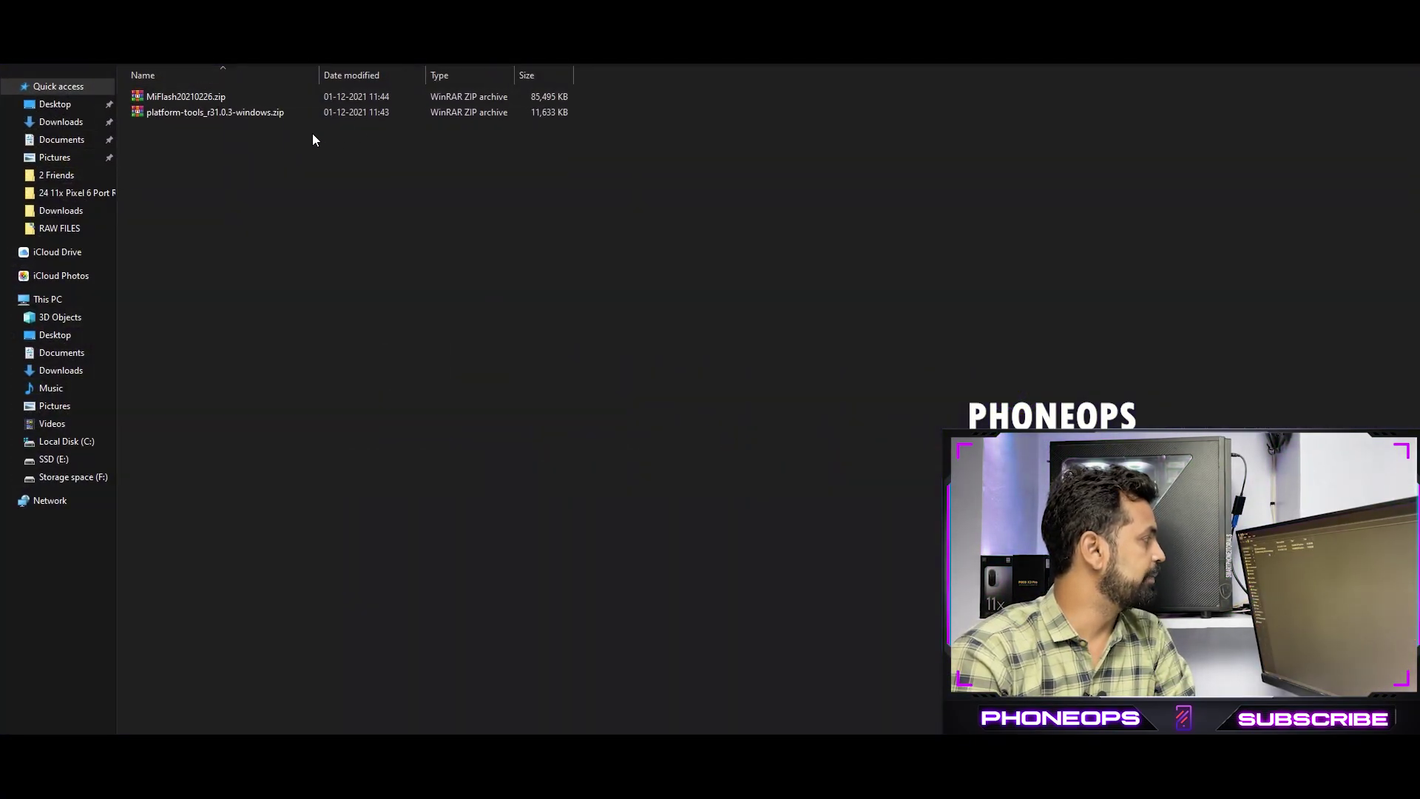
pyautogui.doubleClick(188, 111)
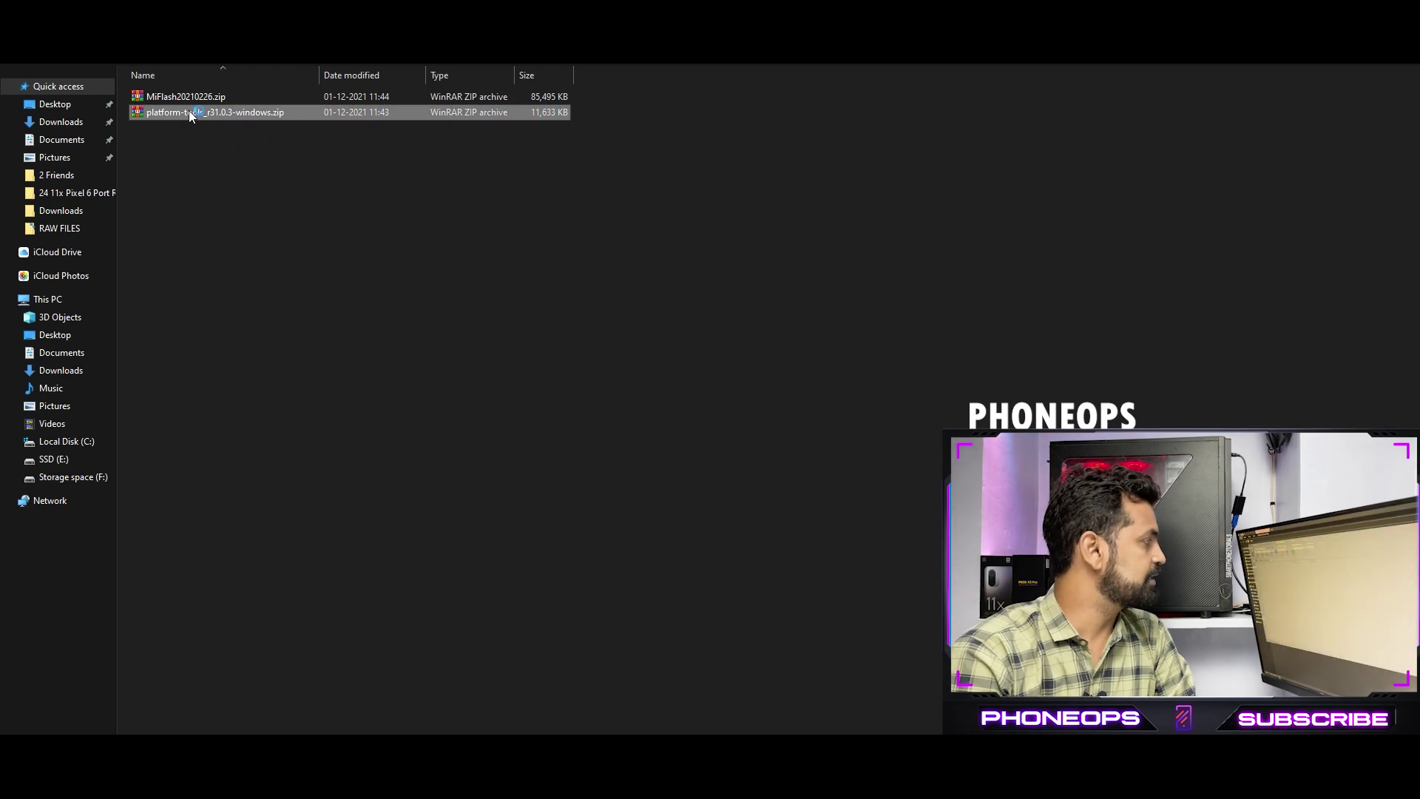
pyautogui.click(123, 208)
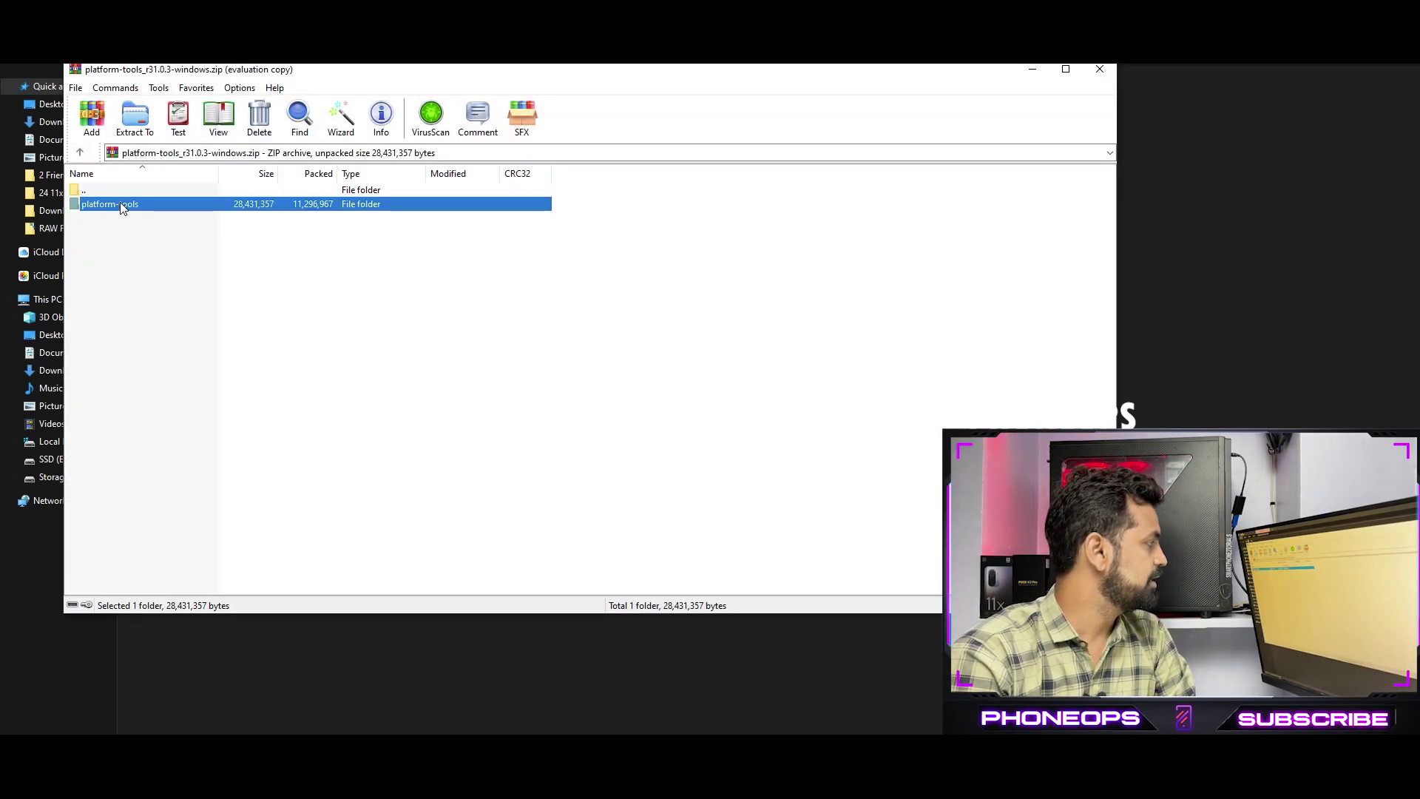
pyautogui.click(135, 134)
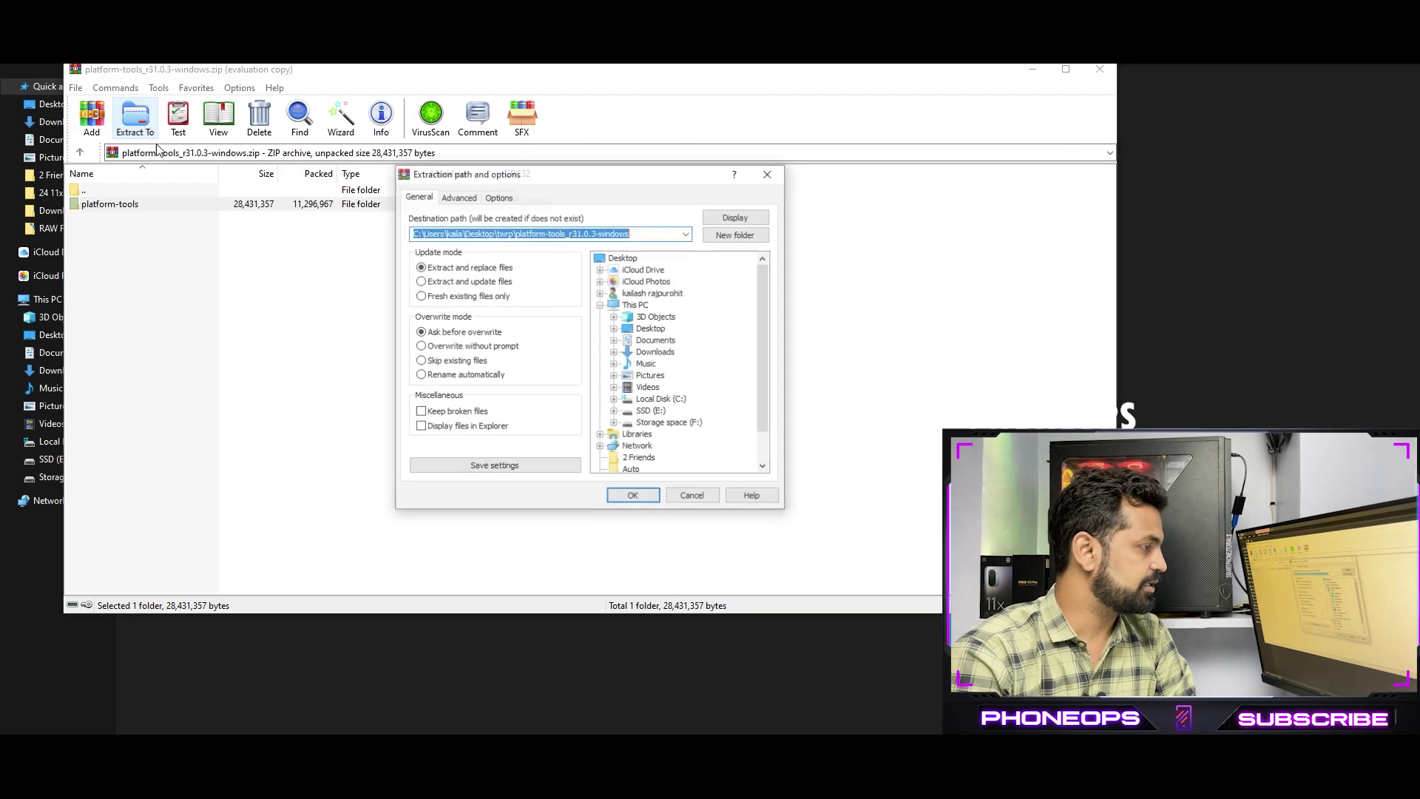
pyautogui.click(667, 402)
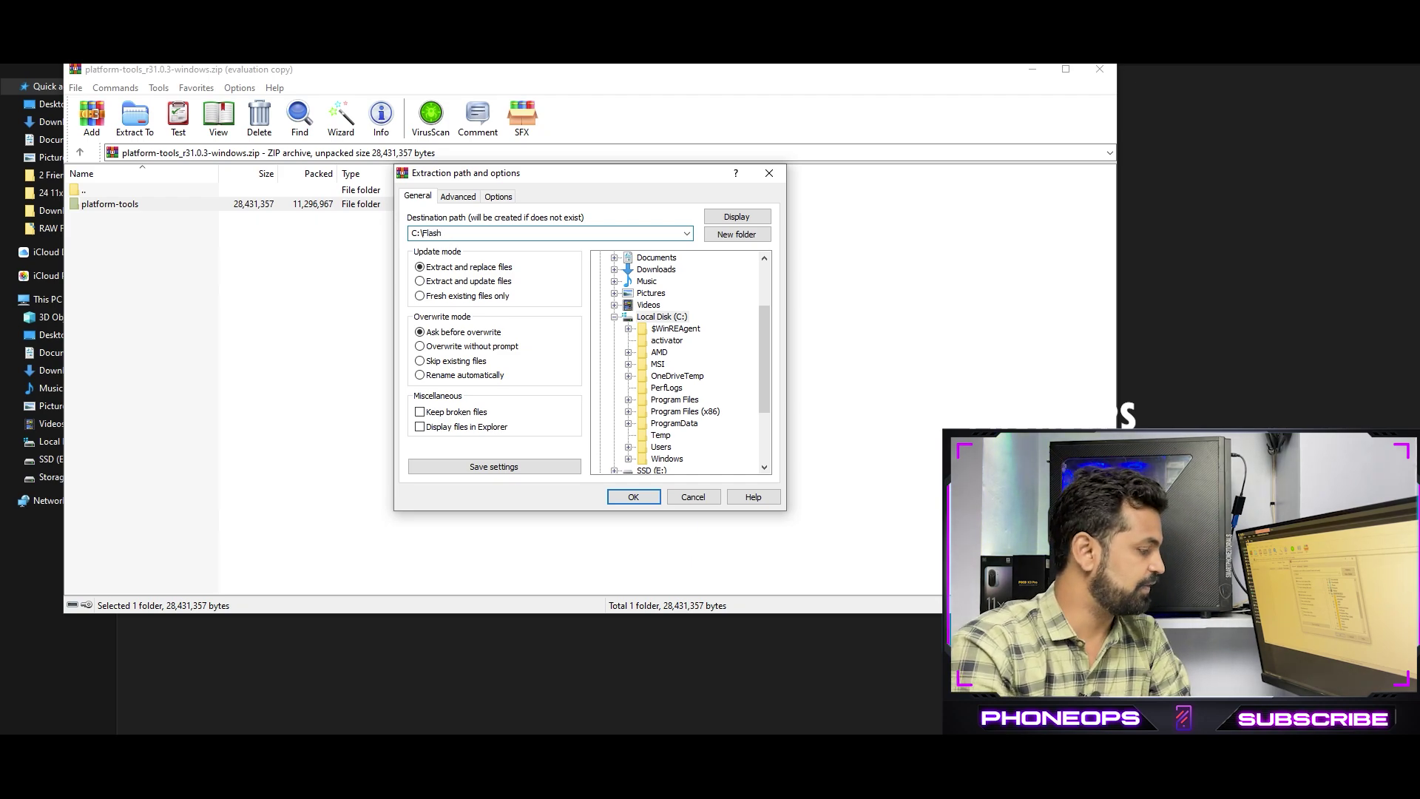
pyautogui.scroll(-2, 599, 325)
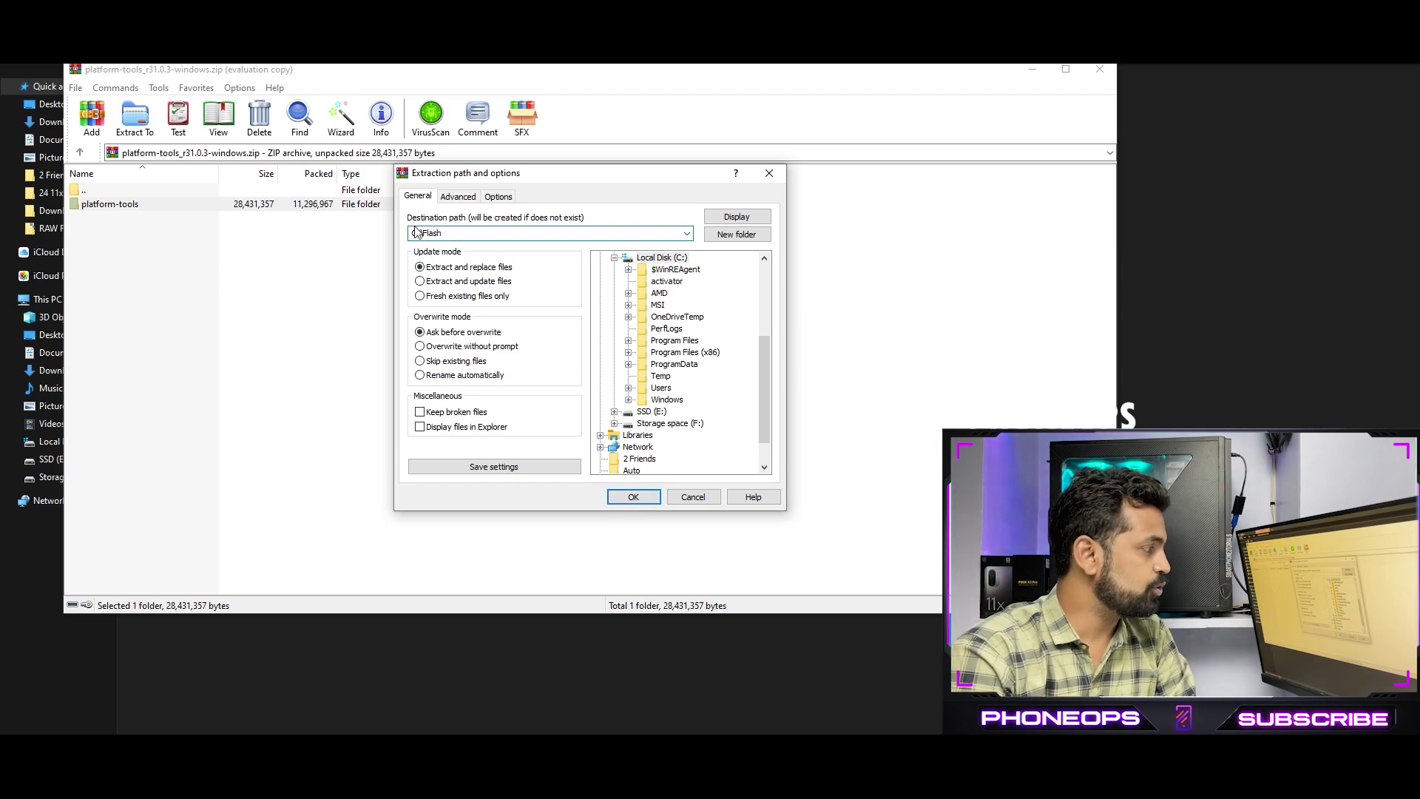
pyautogui.click(625, 496)
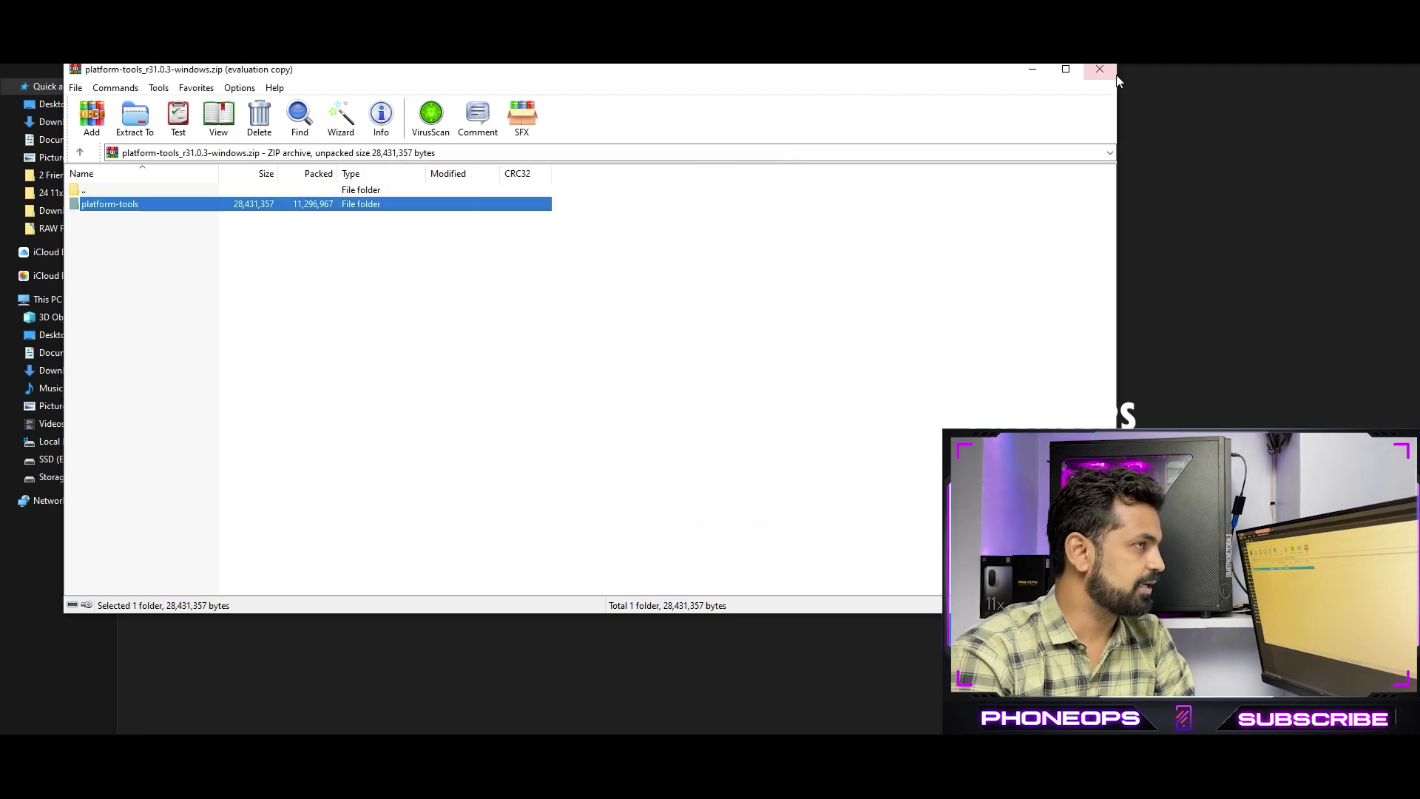
pyautogui.press('Escape')
# Extract the MiFlash20210226 folder from MiFlash20210226.zip into C:\Flash, then close WinRAR.
pyautogui.doubleClick(212, 96)
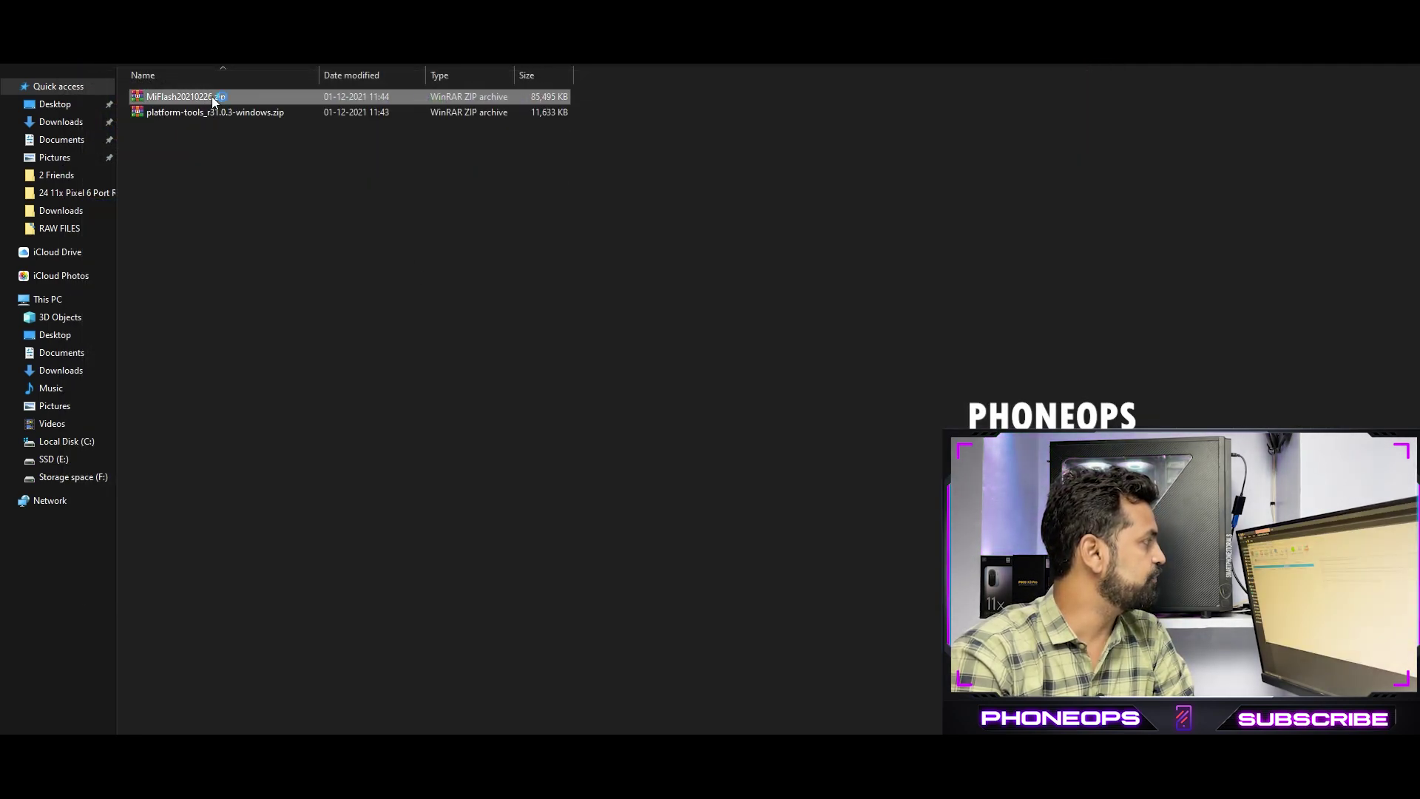
pyautogui.click(114, 205)
pyautogui.click(135, 119)
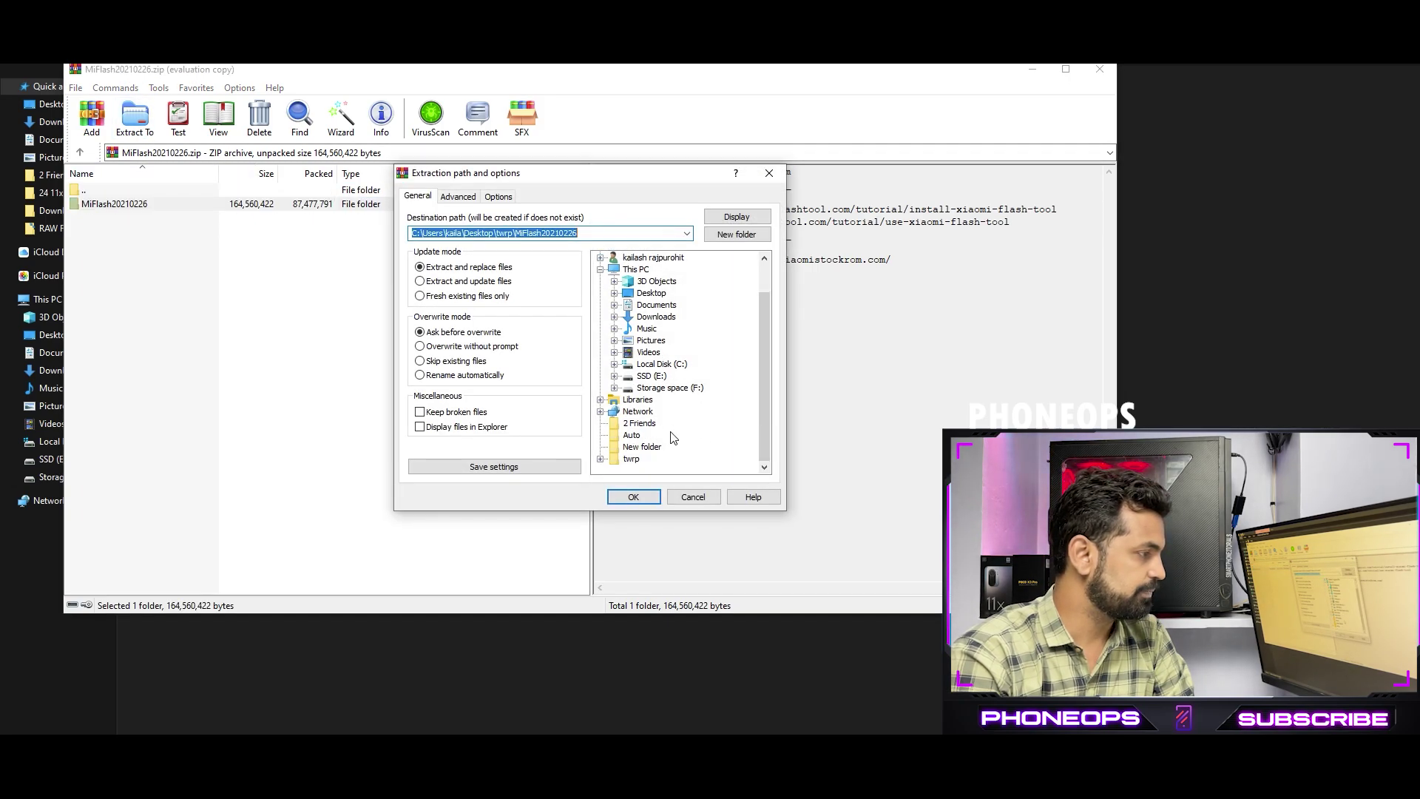
pyautogui.doubleClick(662, 364)
pyautogui.click(660, 352)
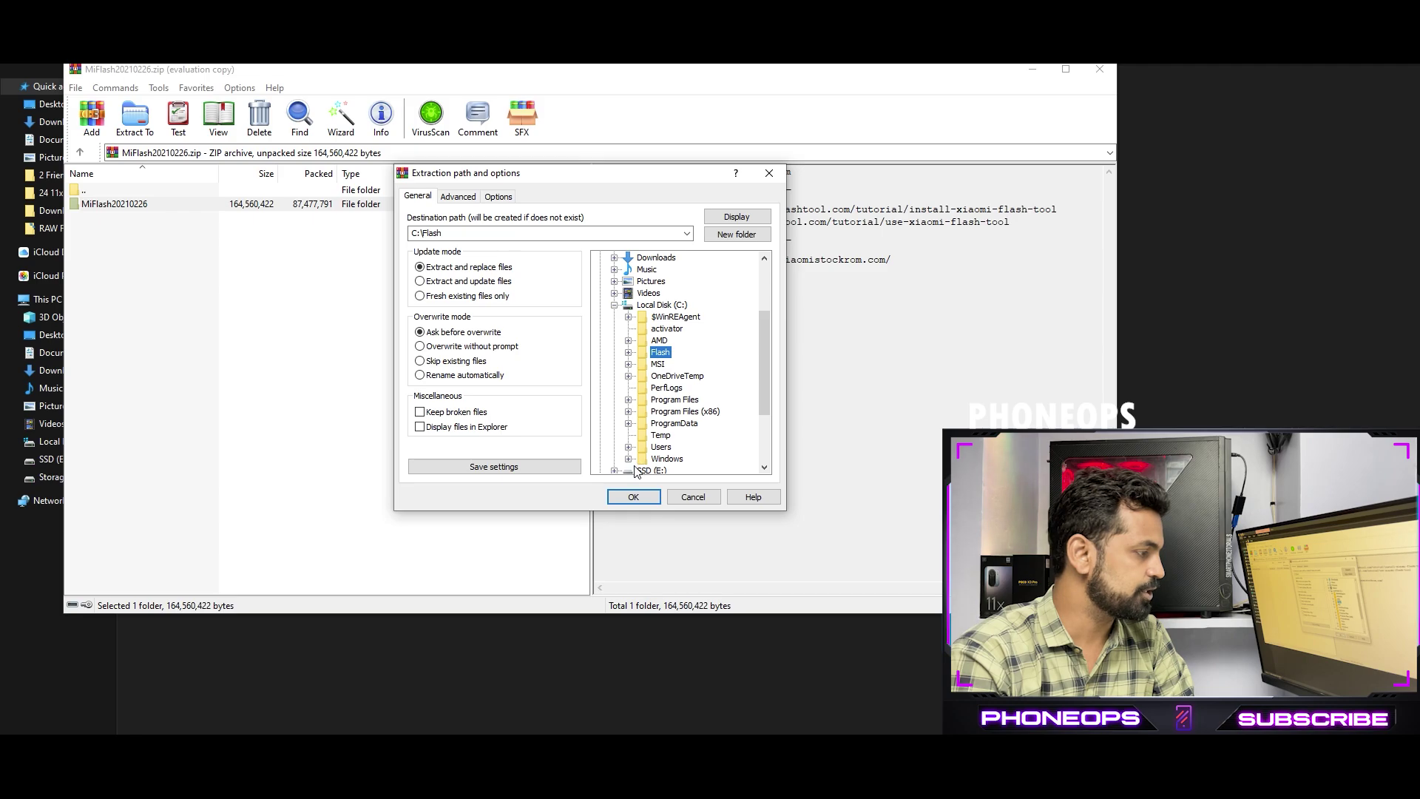
pyautogui.click(633, 497)
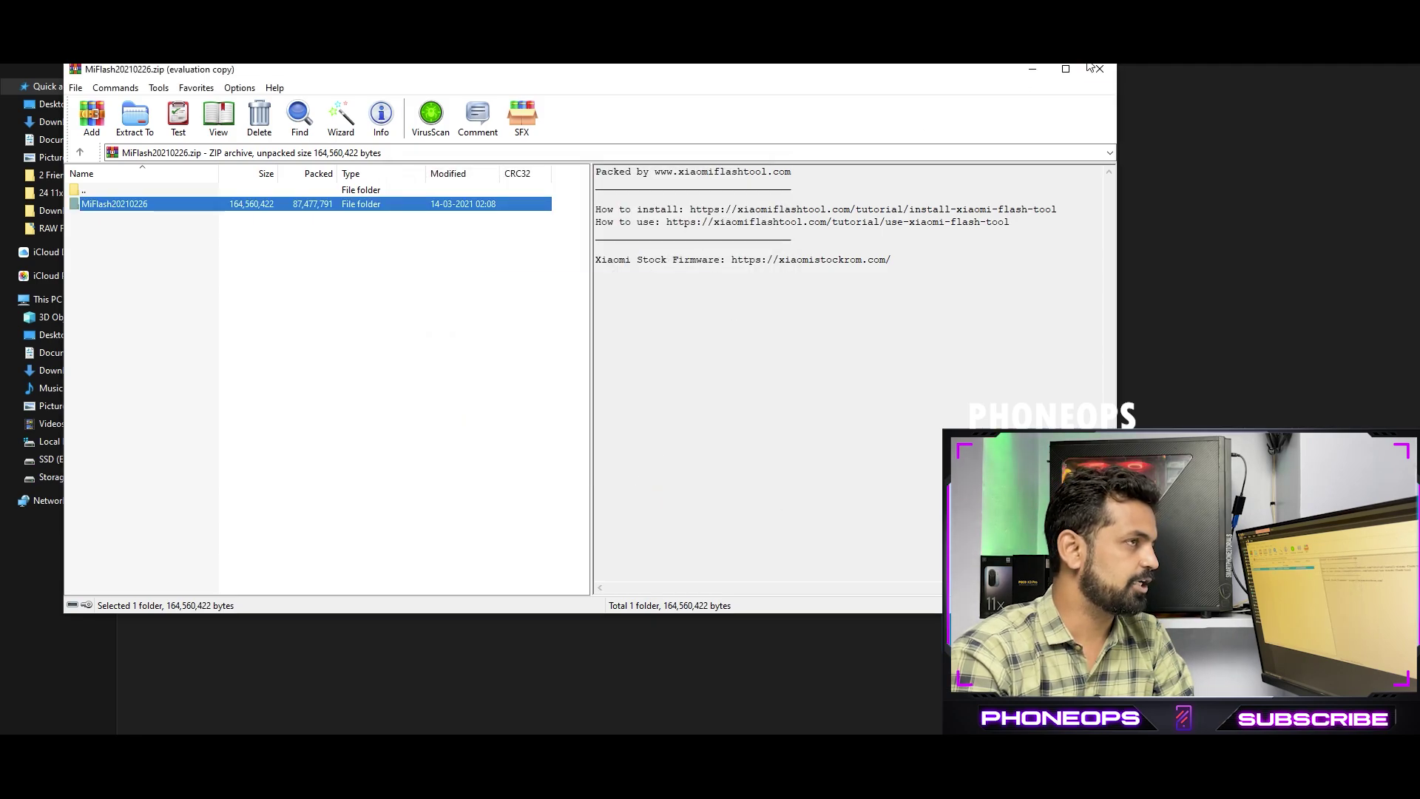
pyautogui.click(1098, 68)
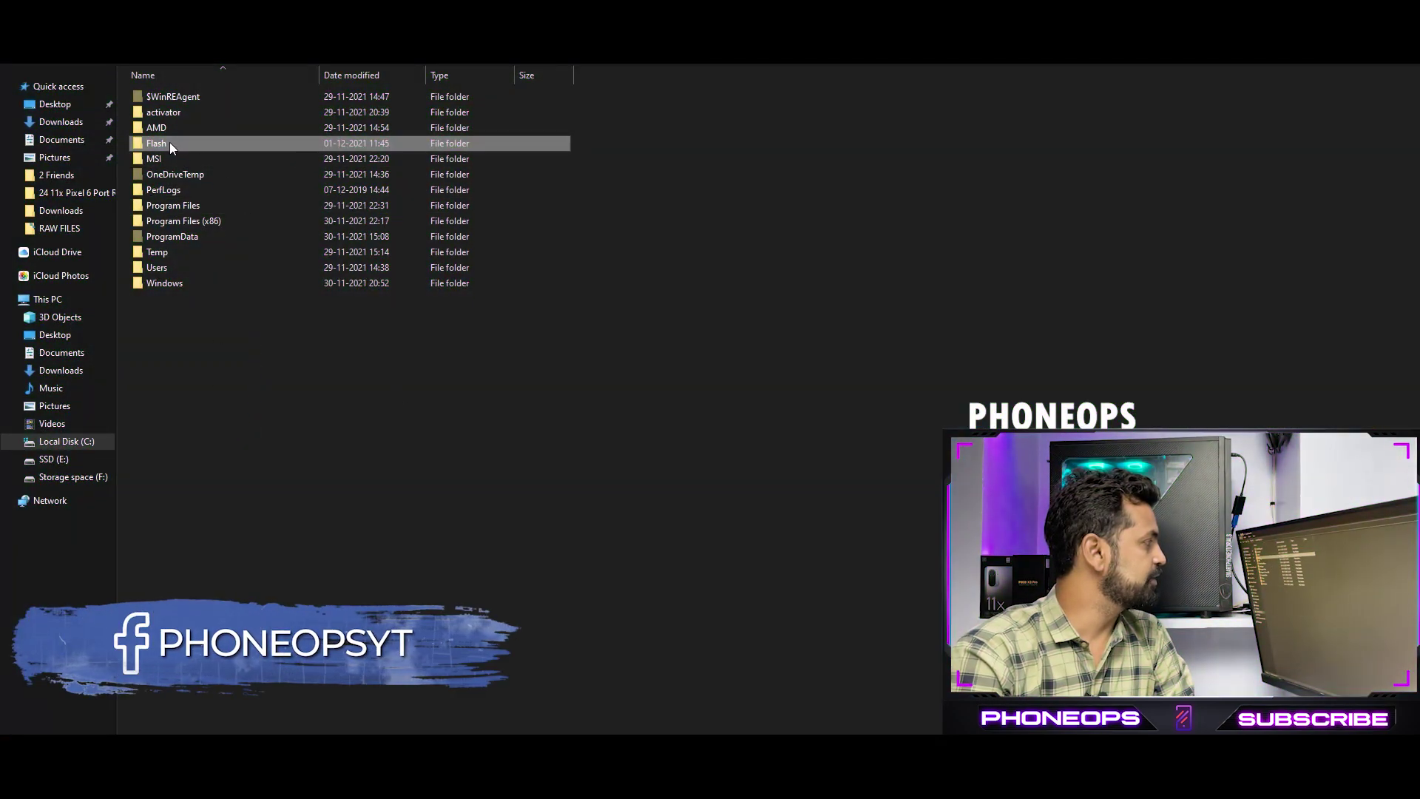
# Browse C:\Flash, checking the MiFlash20210226 and platform-tools folders and their adb files.
pyautogui.doubleClick(170, 144)
pyautogui.click(188, 112)
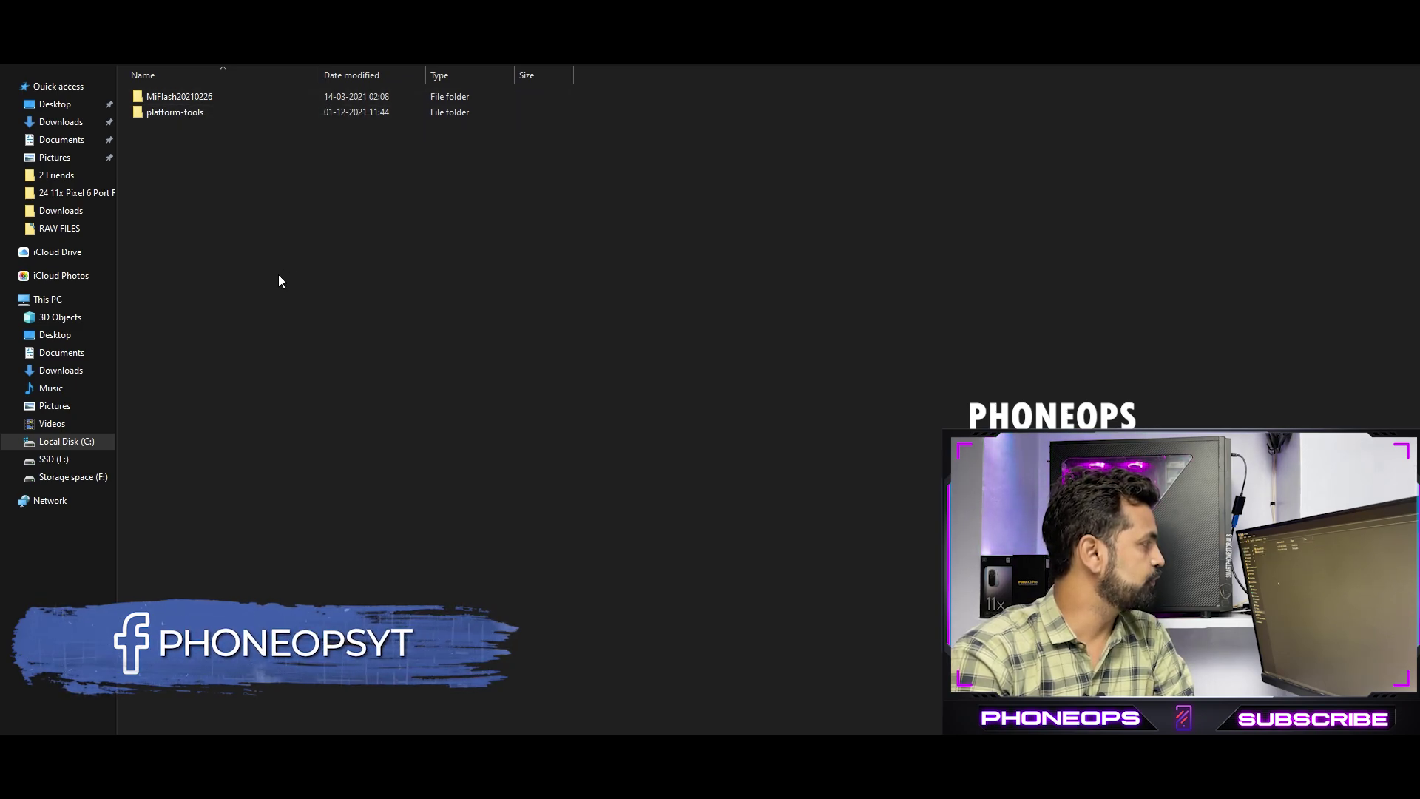
pyautogui.doubleClick(193, 98)
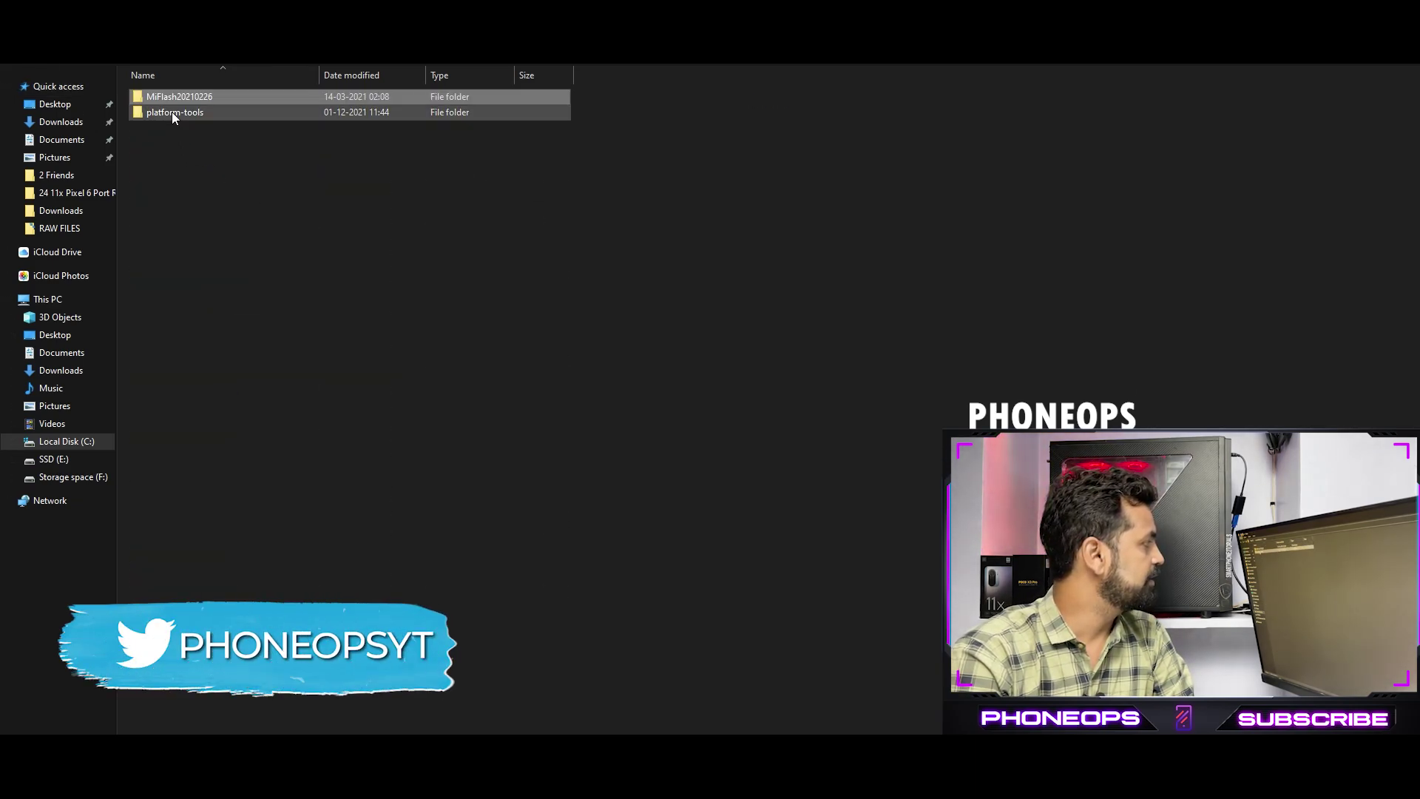
pyautogui.doubleClick(172, 112)
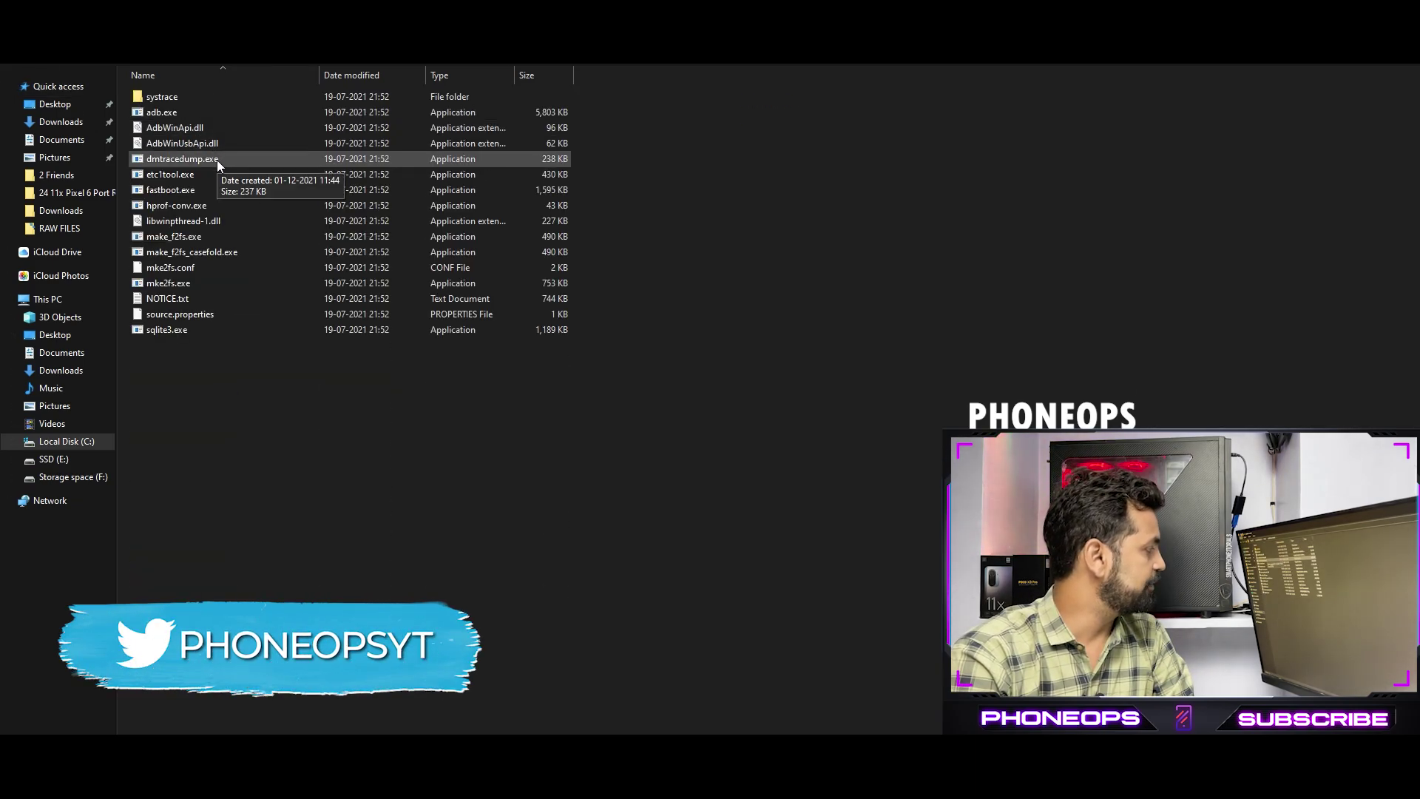
pyautogui.hotkey('alt', 'Left')
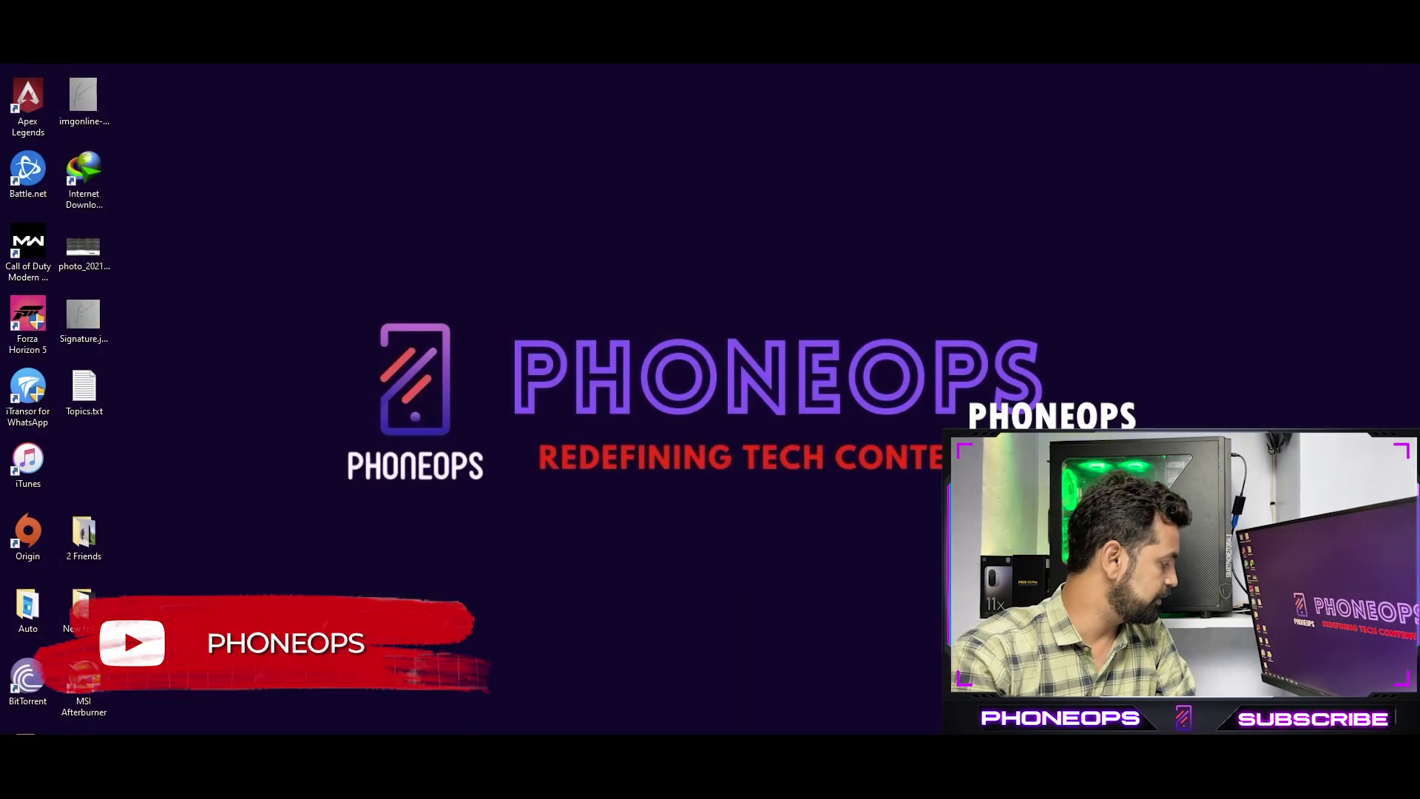
# Search the Start menu for 'advanced start' and open Change advanced start-up options.
pyautogui.press('super')
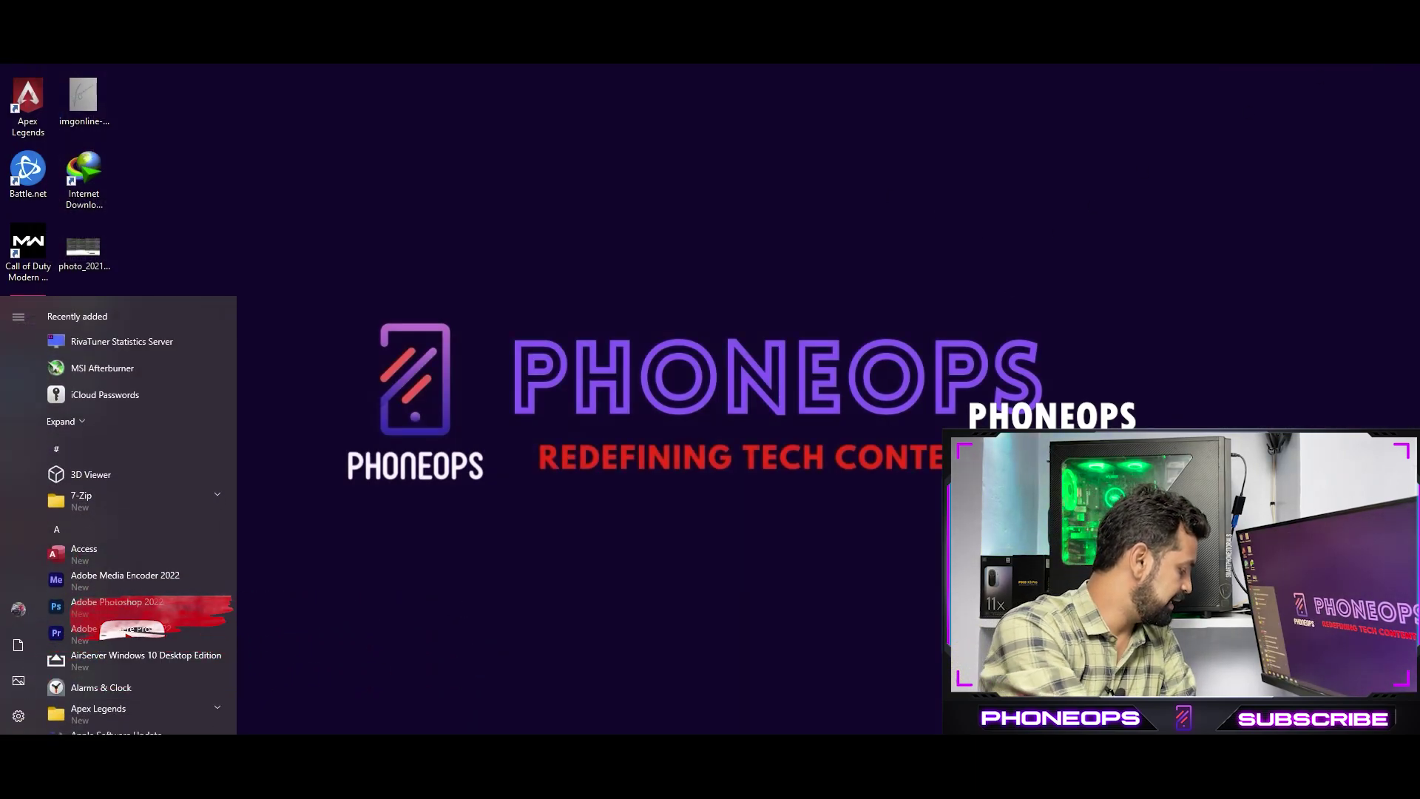
pyautogui.write('ad')
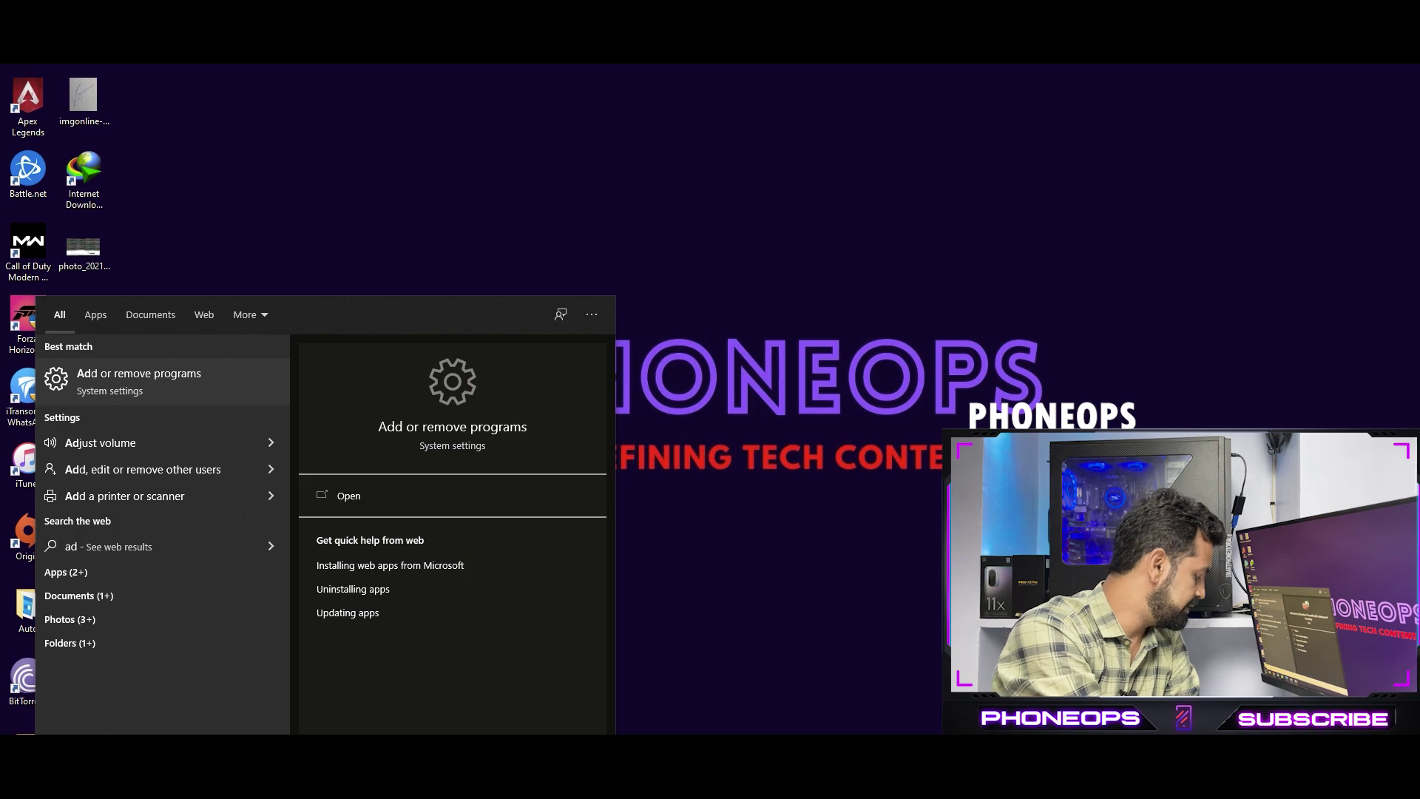
pyautogui.write('vanced')
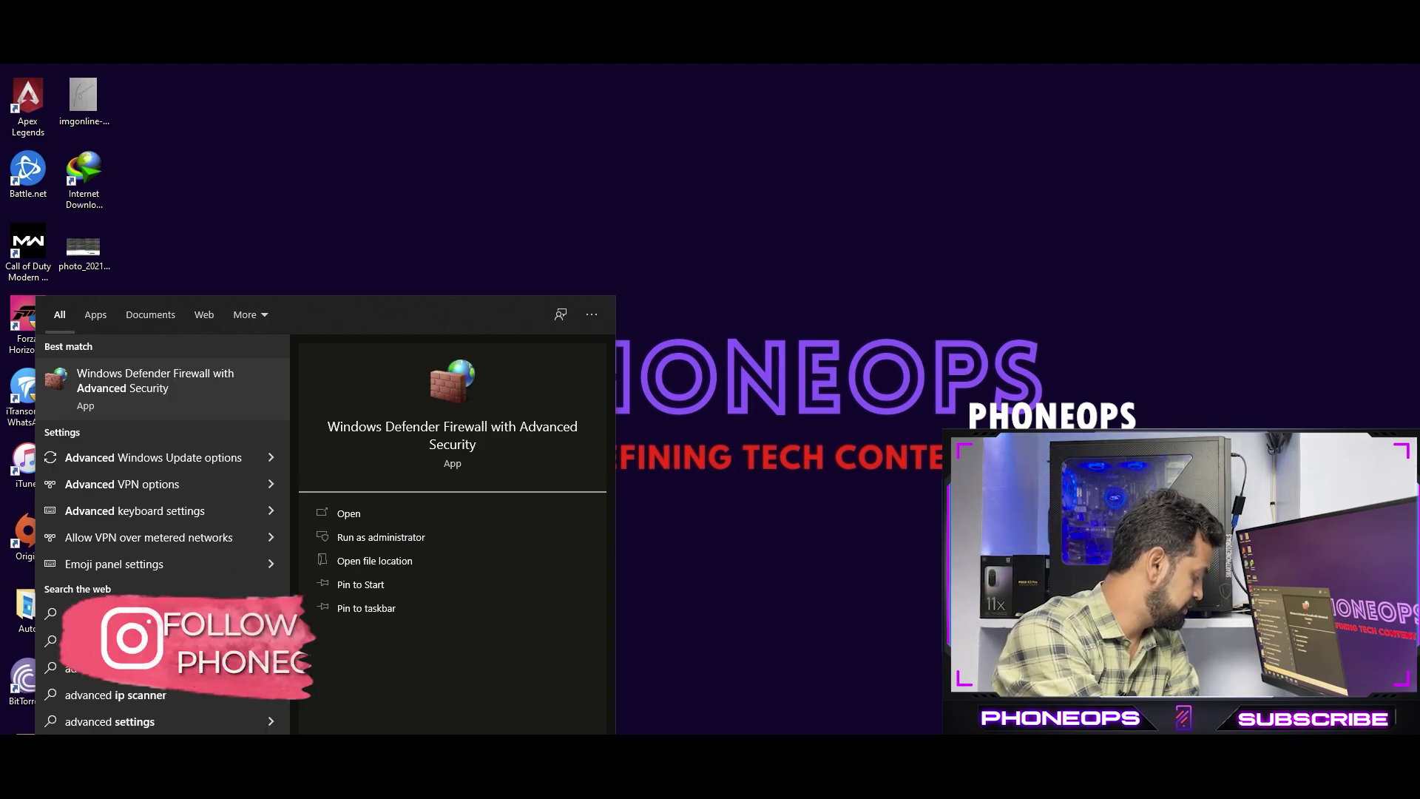
pyautogui.write(' start')
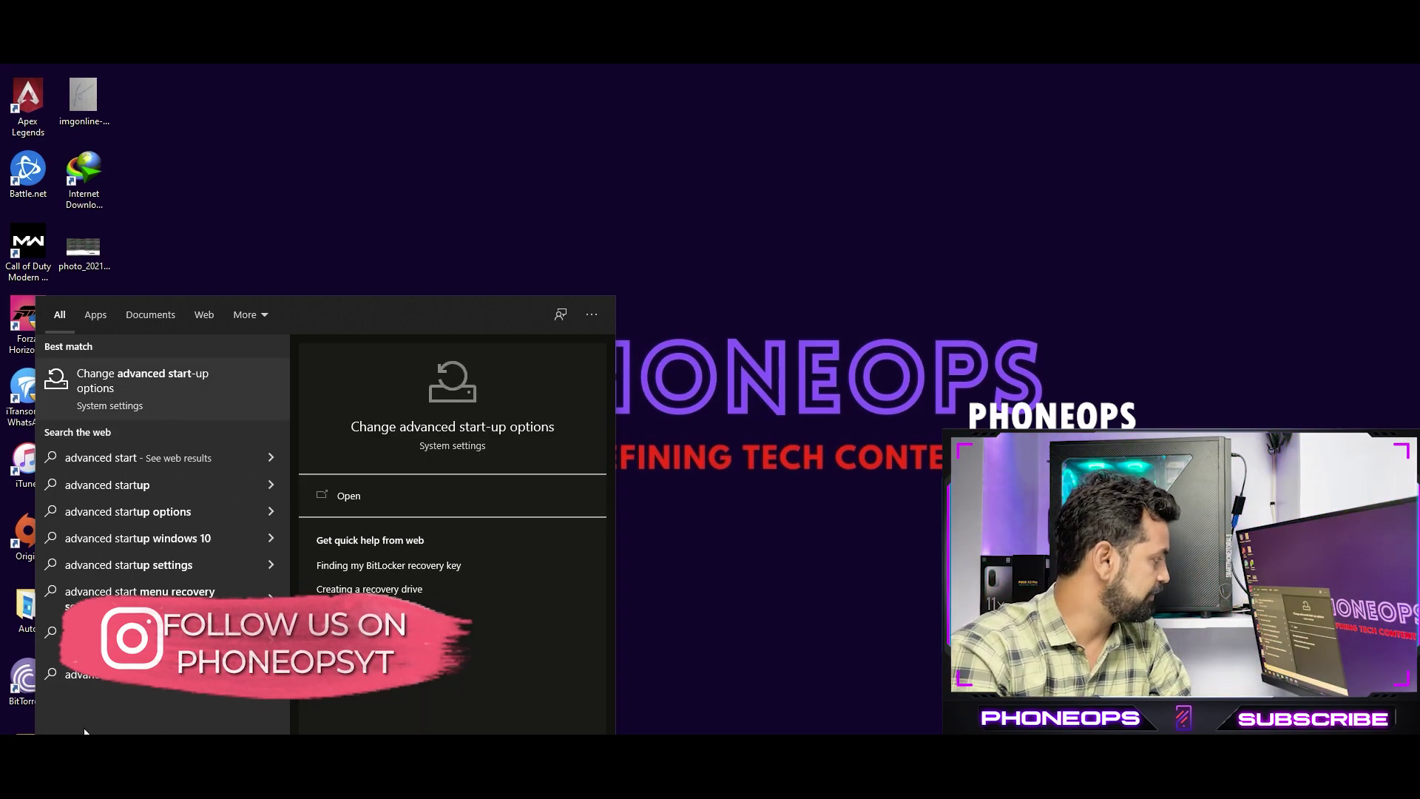
pyautogui.click(184, 380)
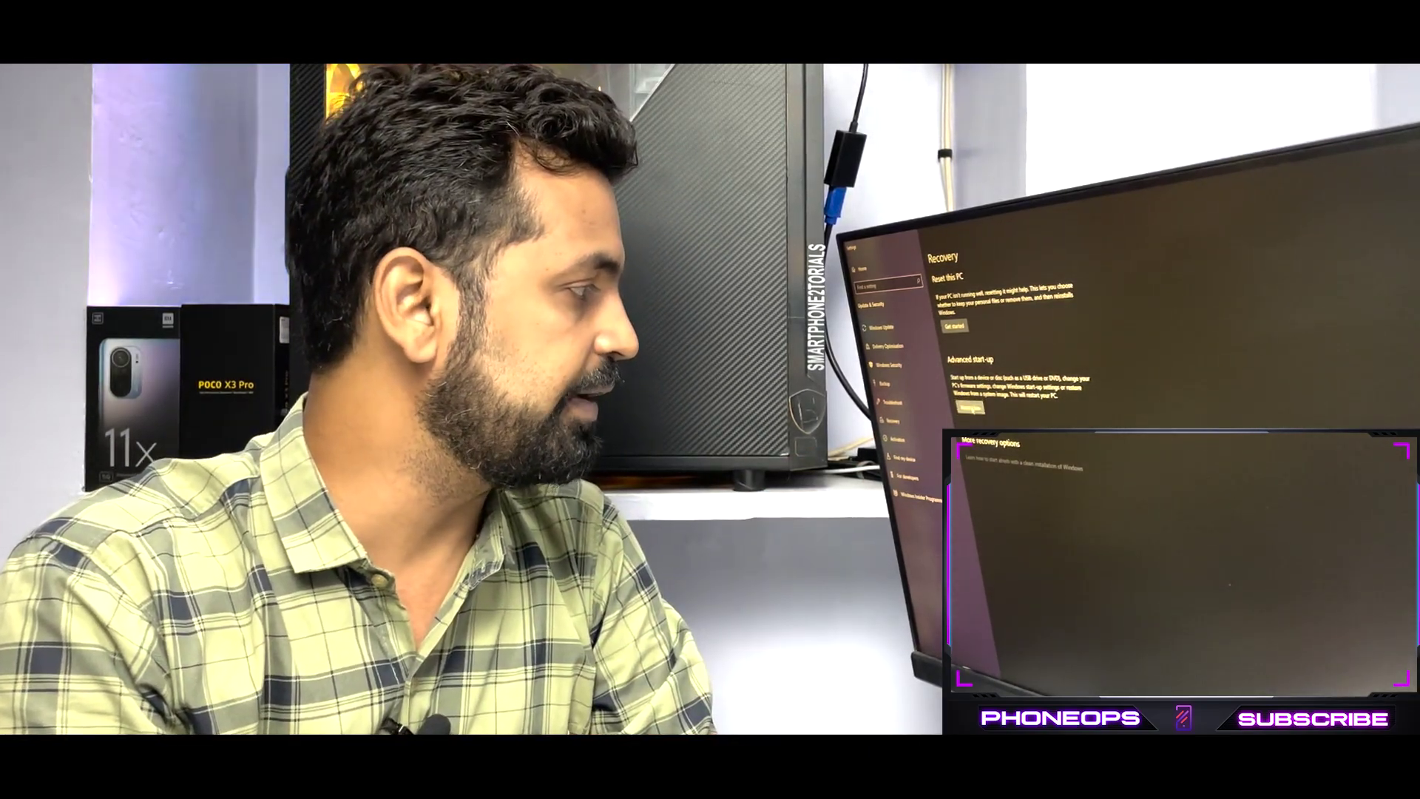
# Restart via Troubleshoot > Advanced options > Start-up Settings and restart the PC.
pyautogui.click(970, 407)
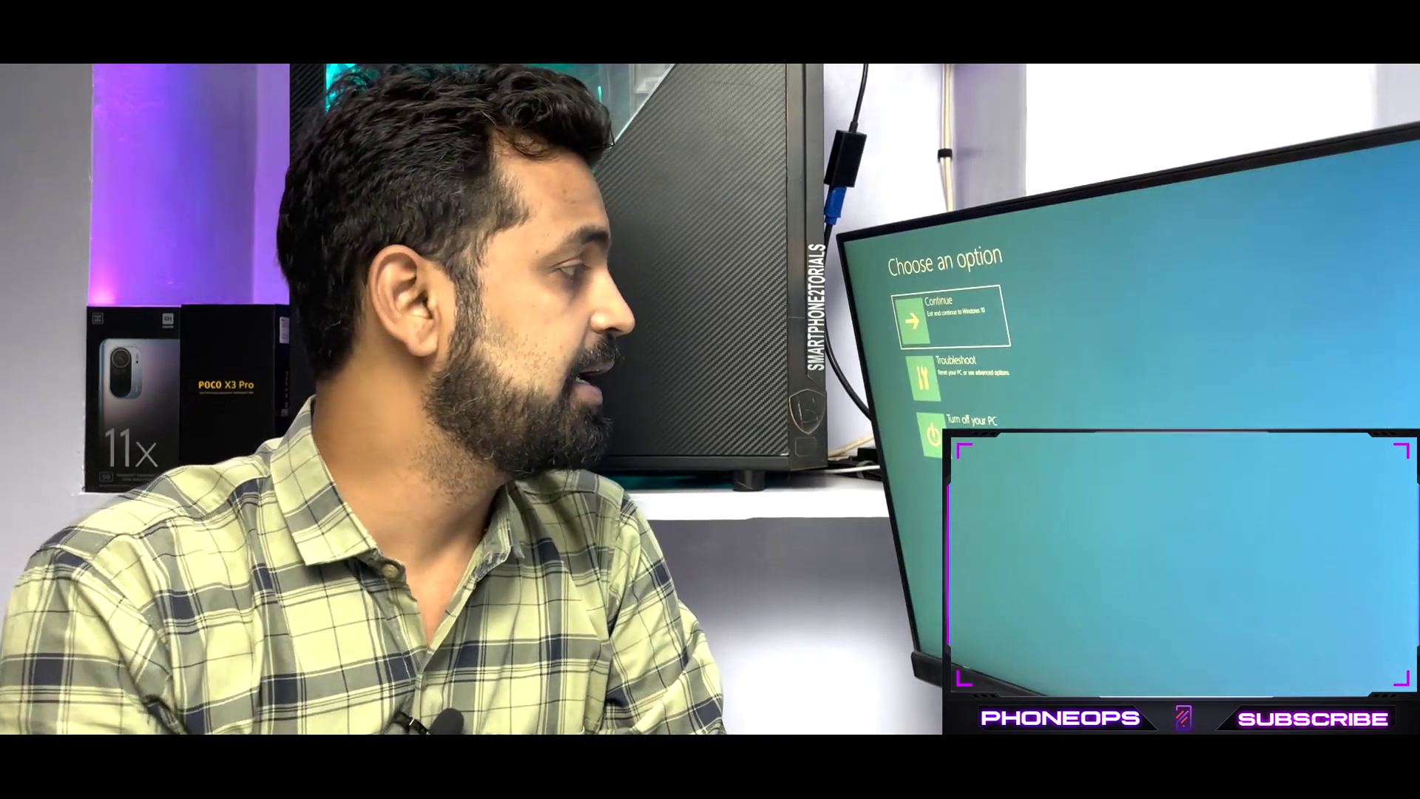
pyautogui.click(961, 377)
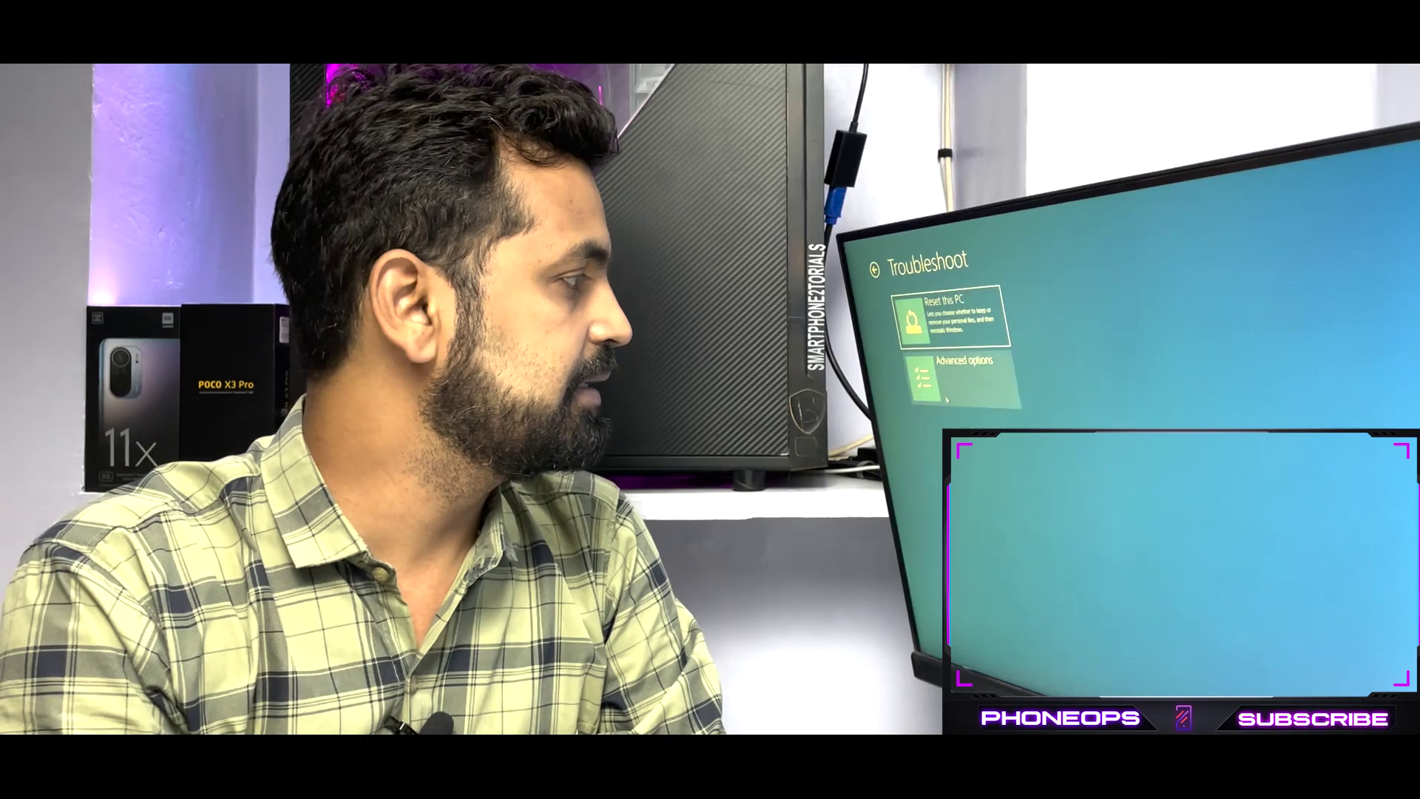
pyautogui.click(944, 387)
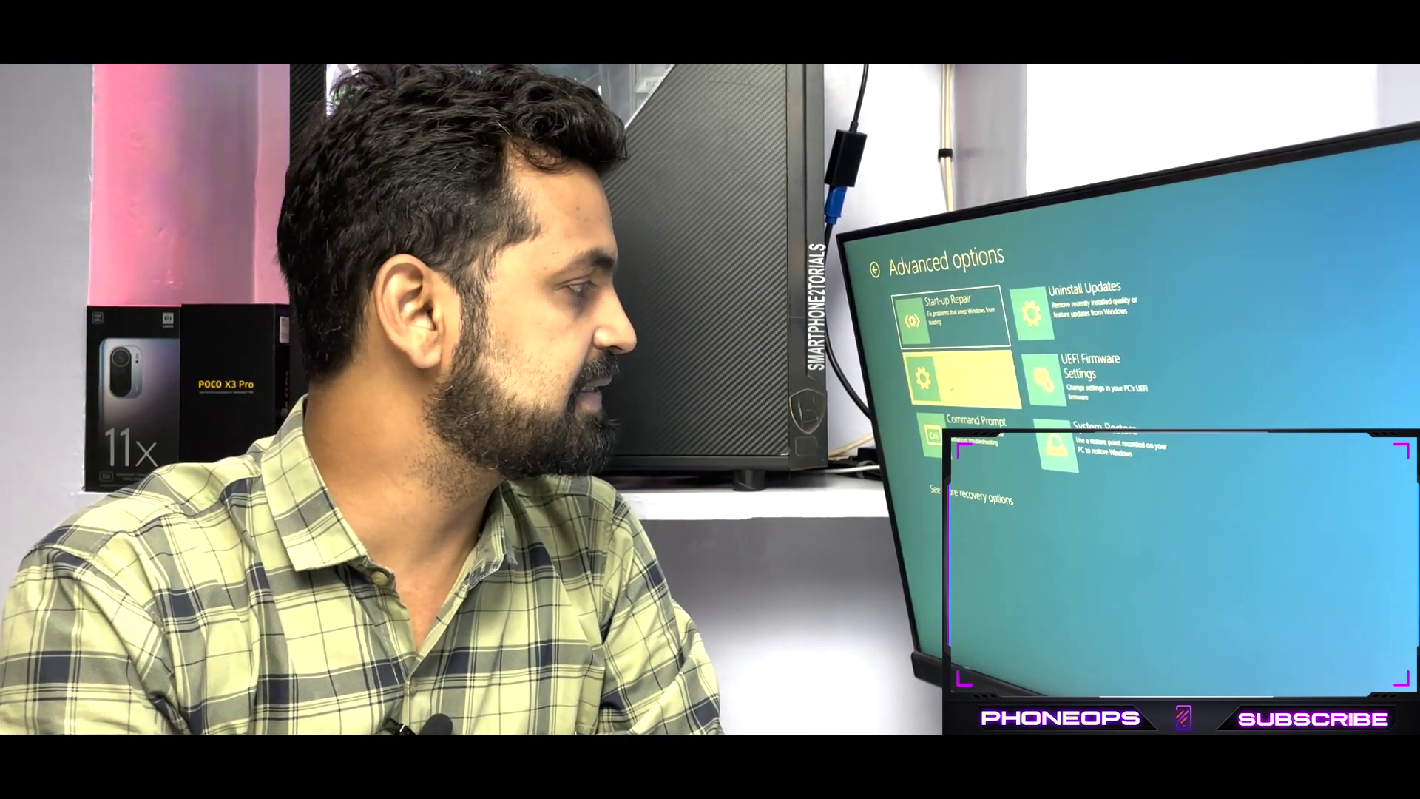
pyautogui.click(957, 376)
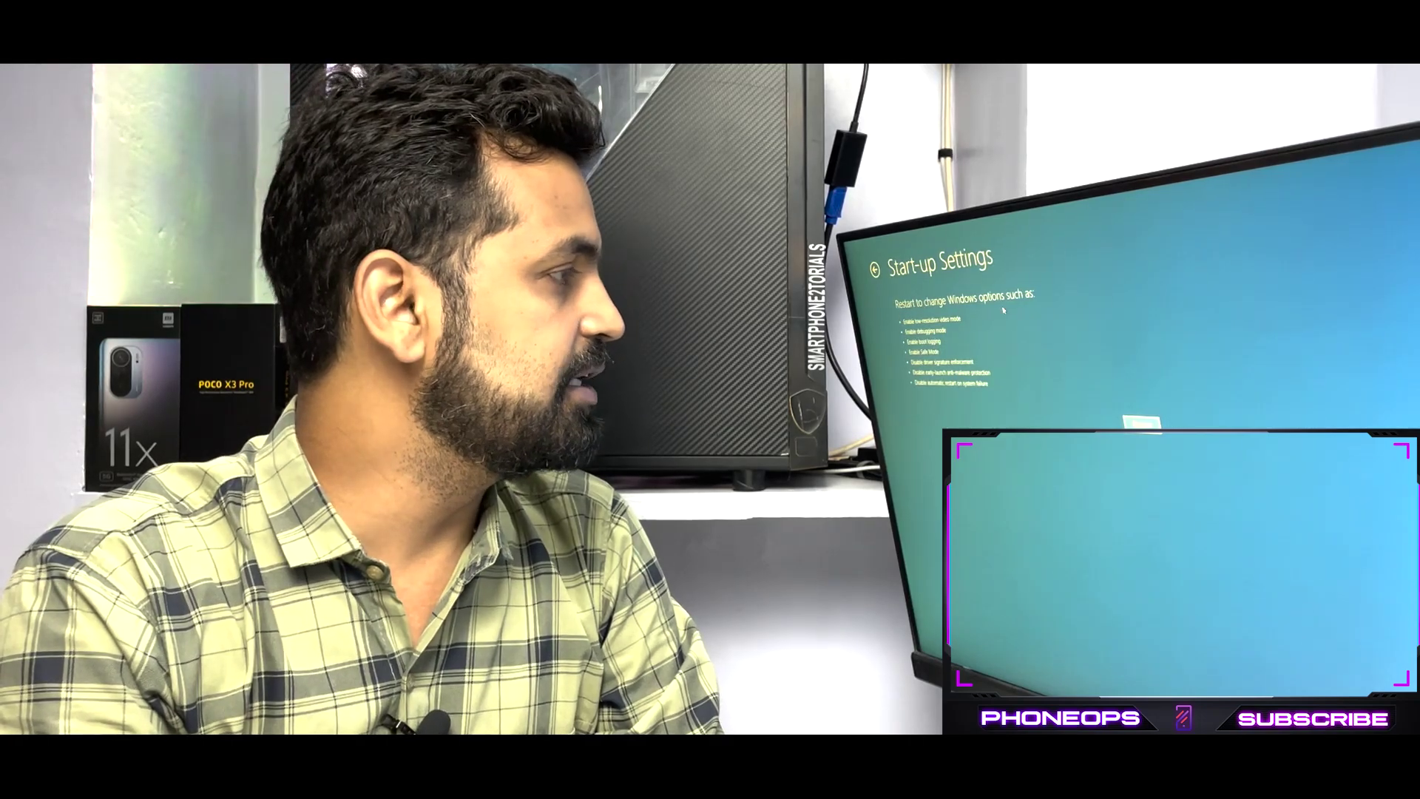
pyautogui.click(1138, 421)
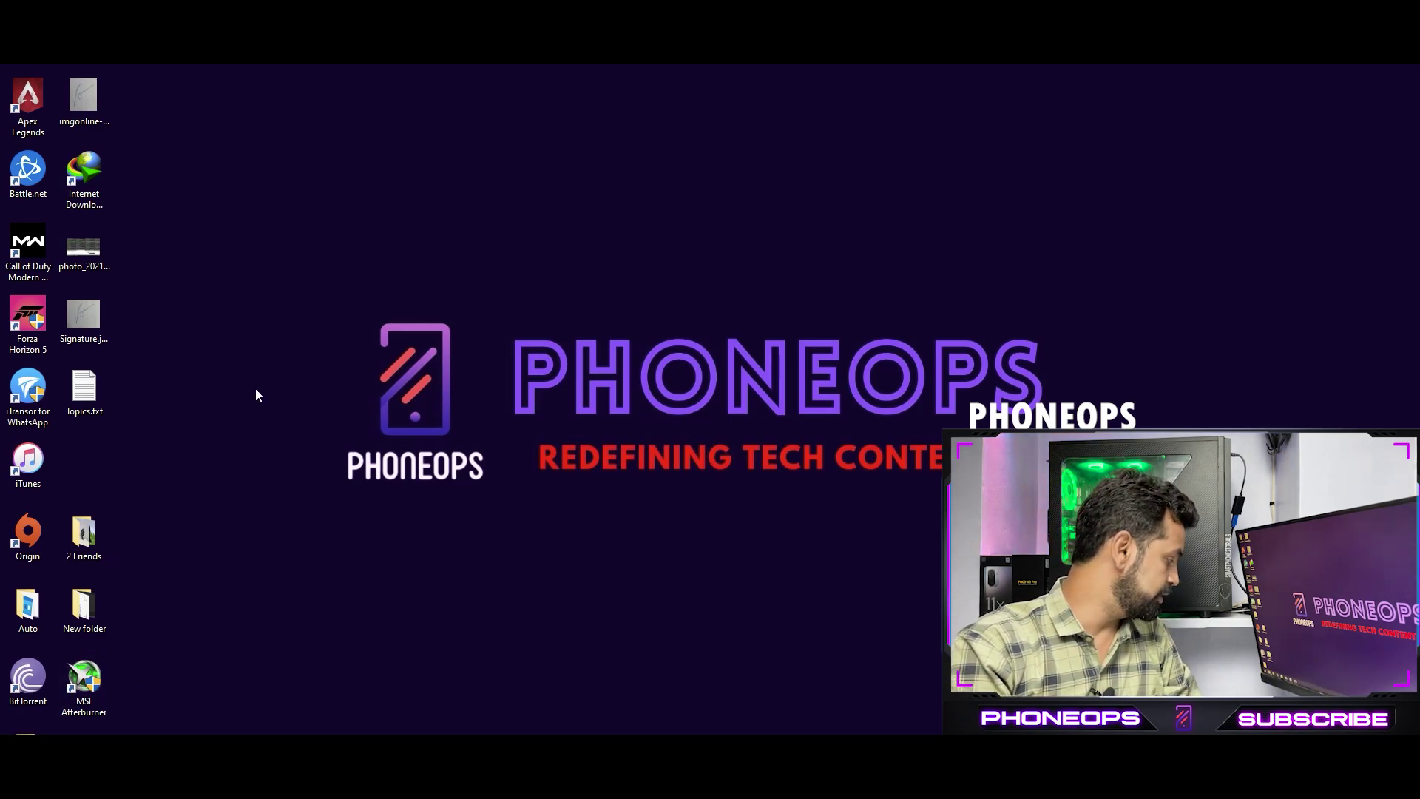
# Launch XiaoMiFlash.exe from C:\Flash's MiFlash folder and approve the admin prompt.
pyautogui.press('super+e')
pyautogui.click(47, 298)
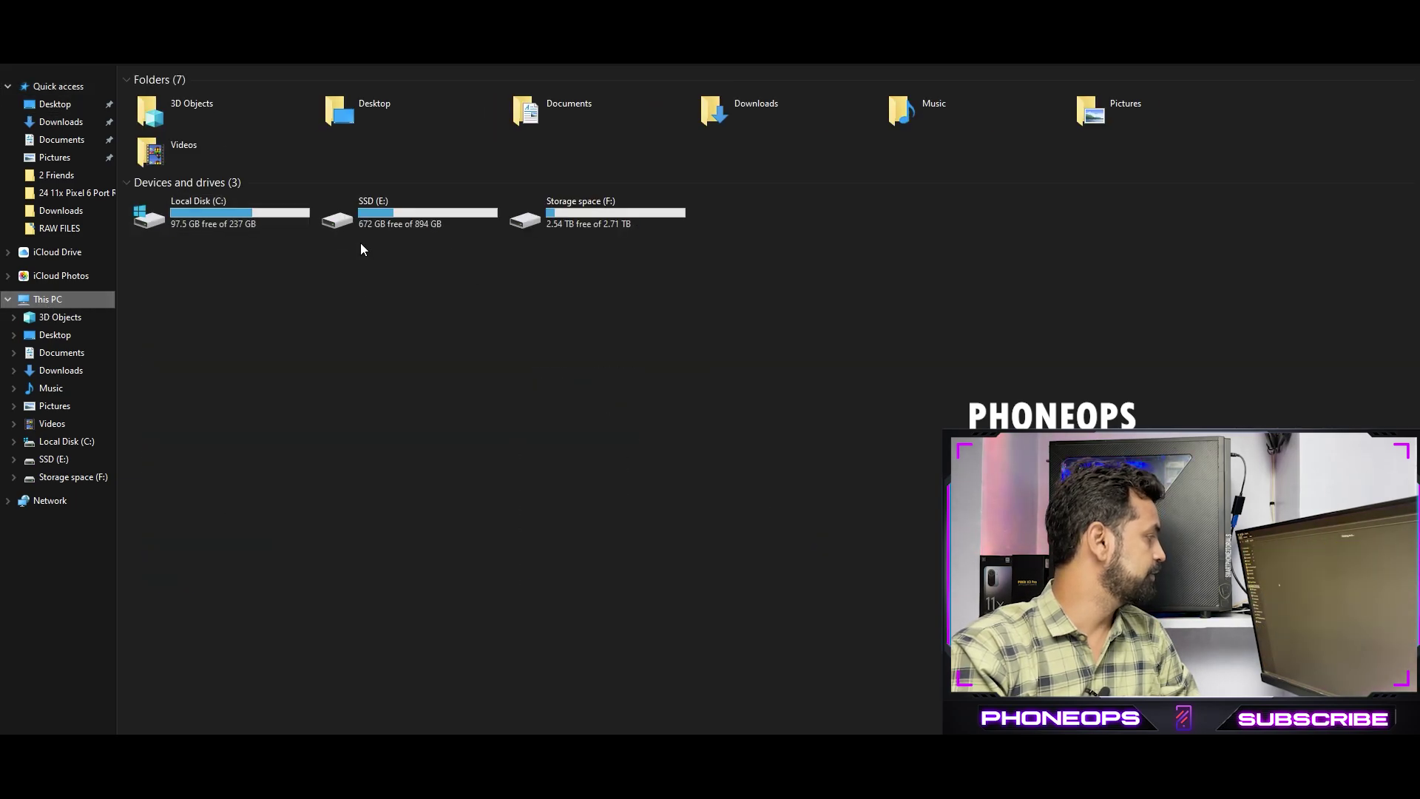
pyautogui.doubleClick(200, 215)
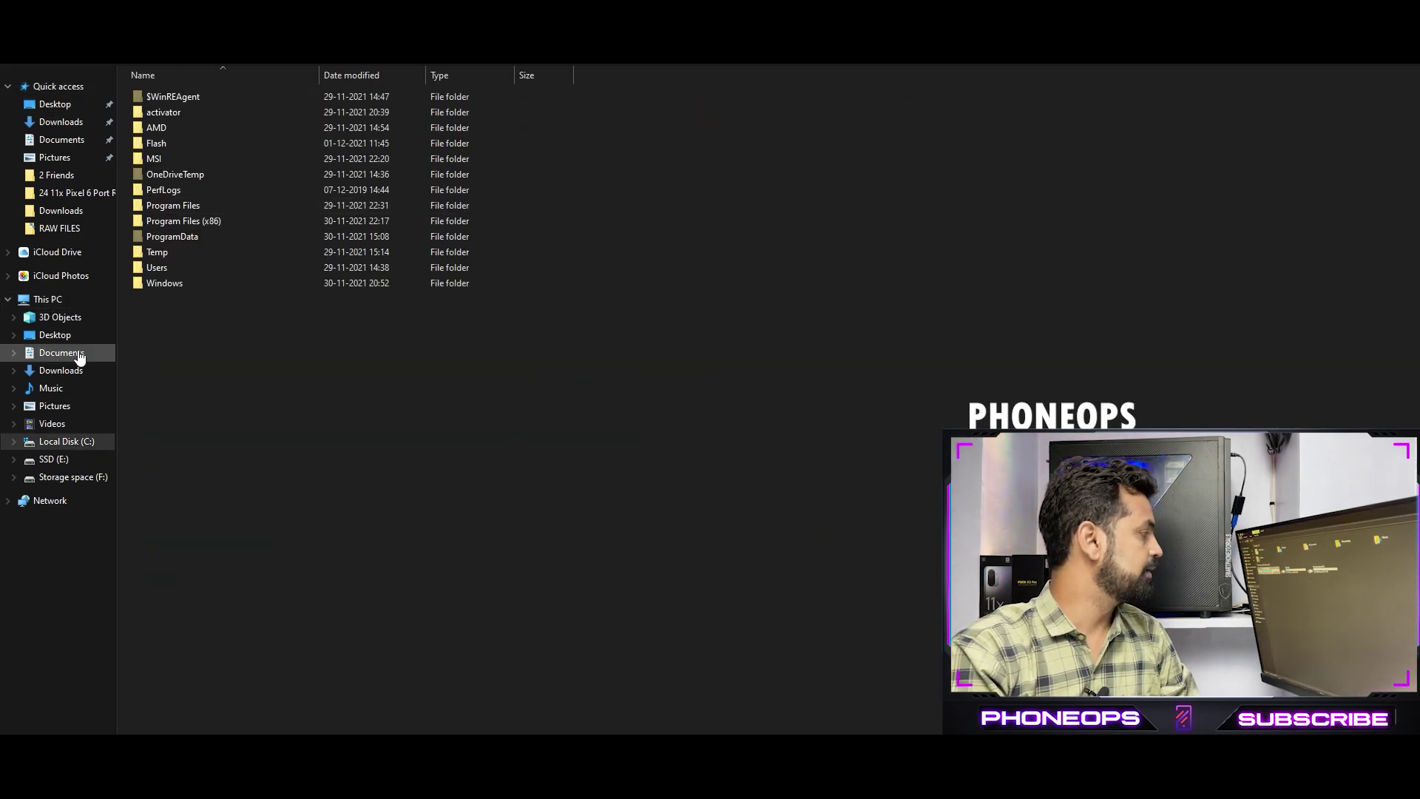
pyautogui.doubleClick(170, 143)
pyautogui.doubleClick(190, 97)
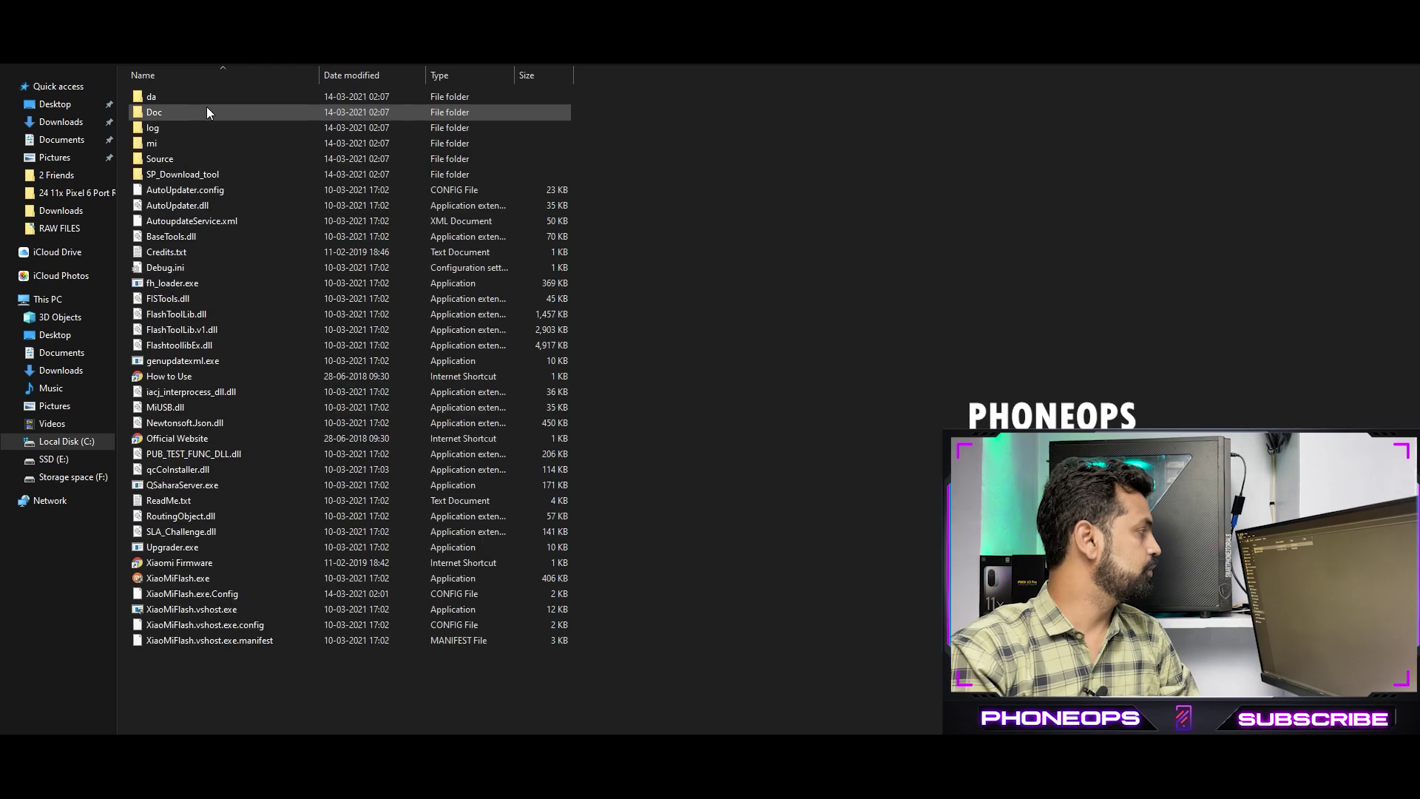
pyautogui.doubleClick(181, 577)
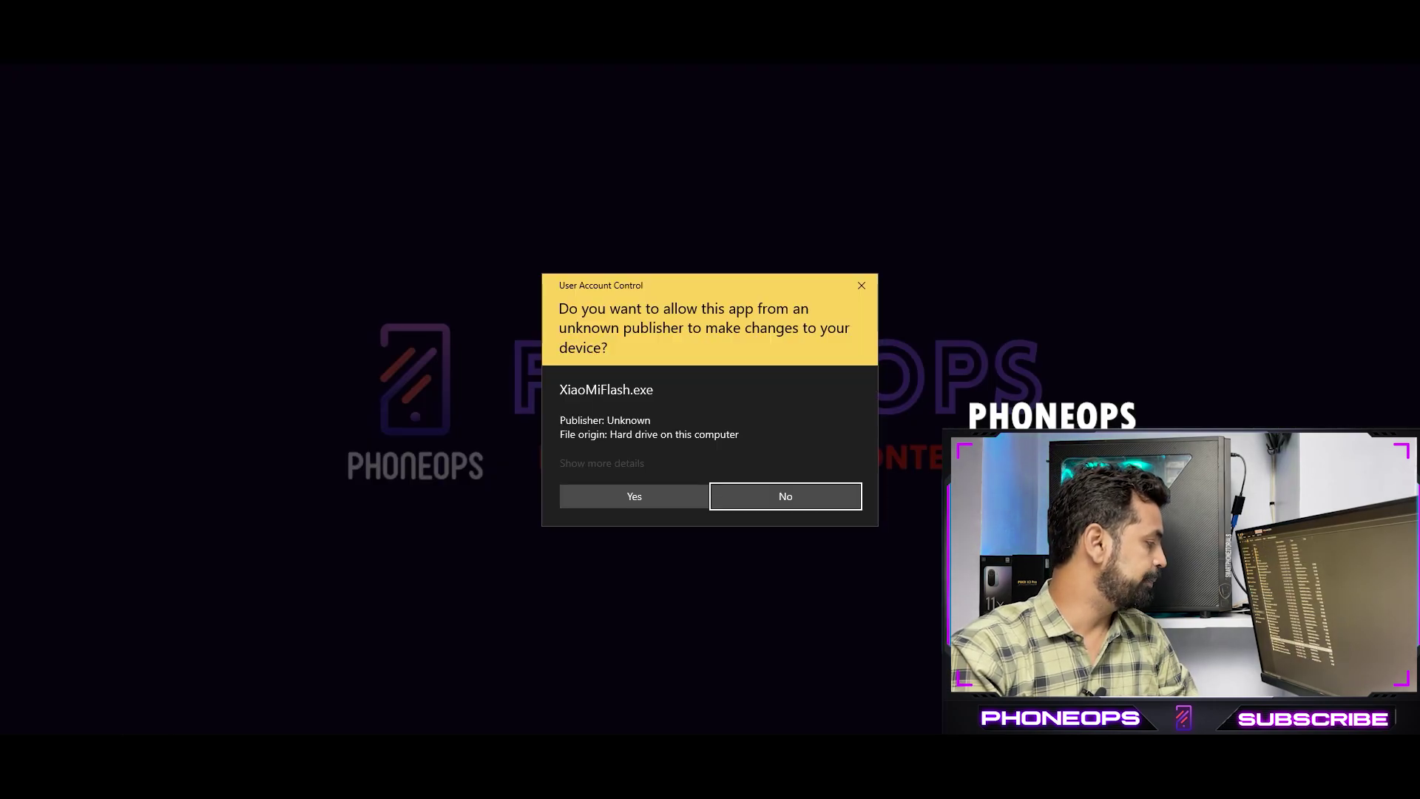
pyautogui.click(617, 494)
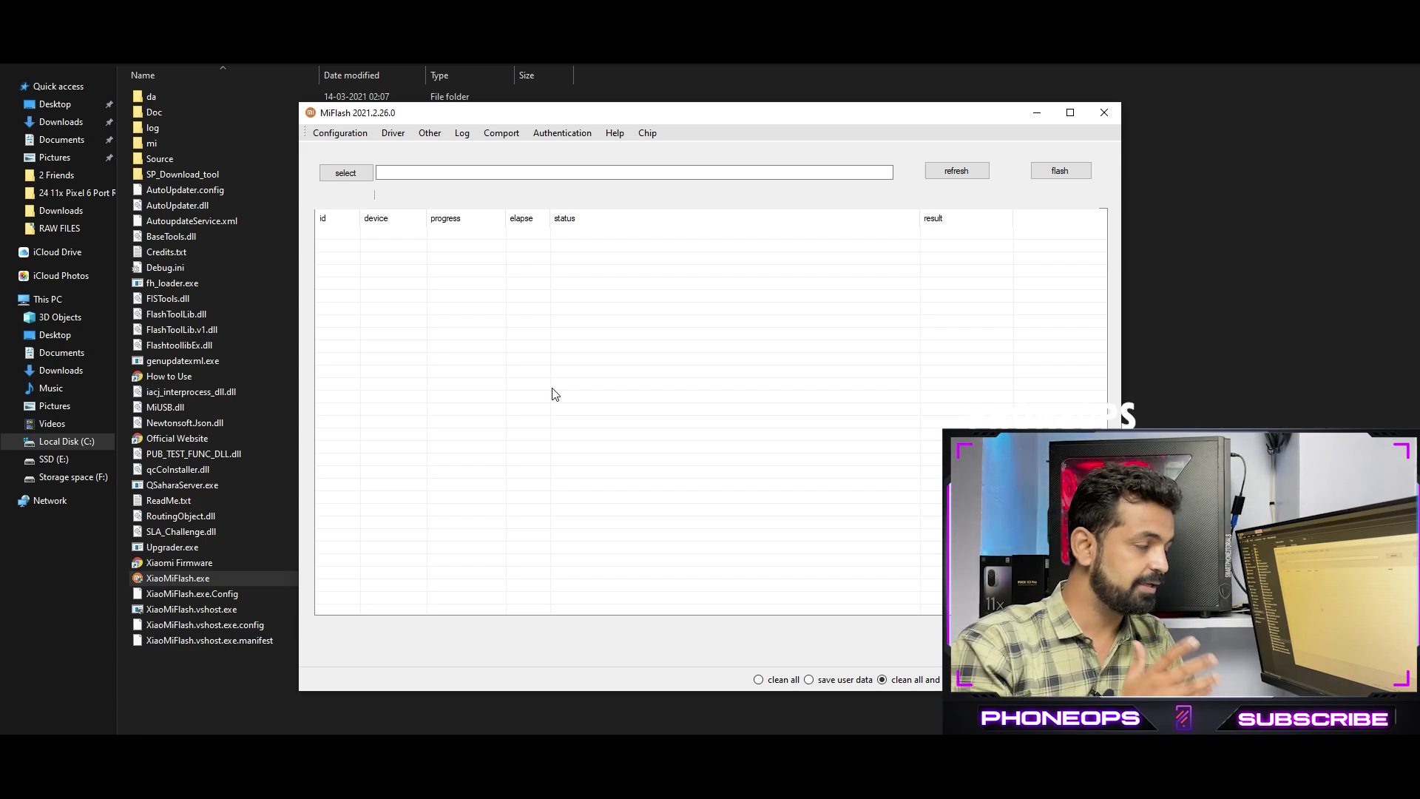
# Install the Mi Flash USB drivers, accepting each unverified-publisher warning, and dismiss the completion message.
pyautogui.click(393, 133)
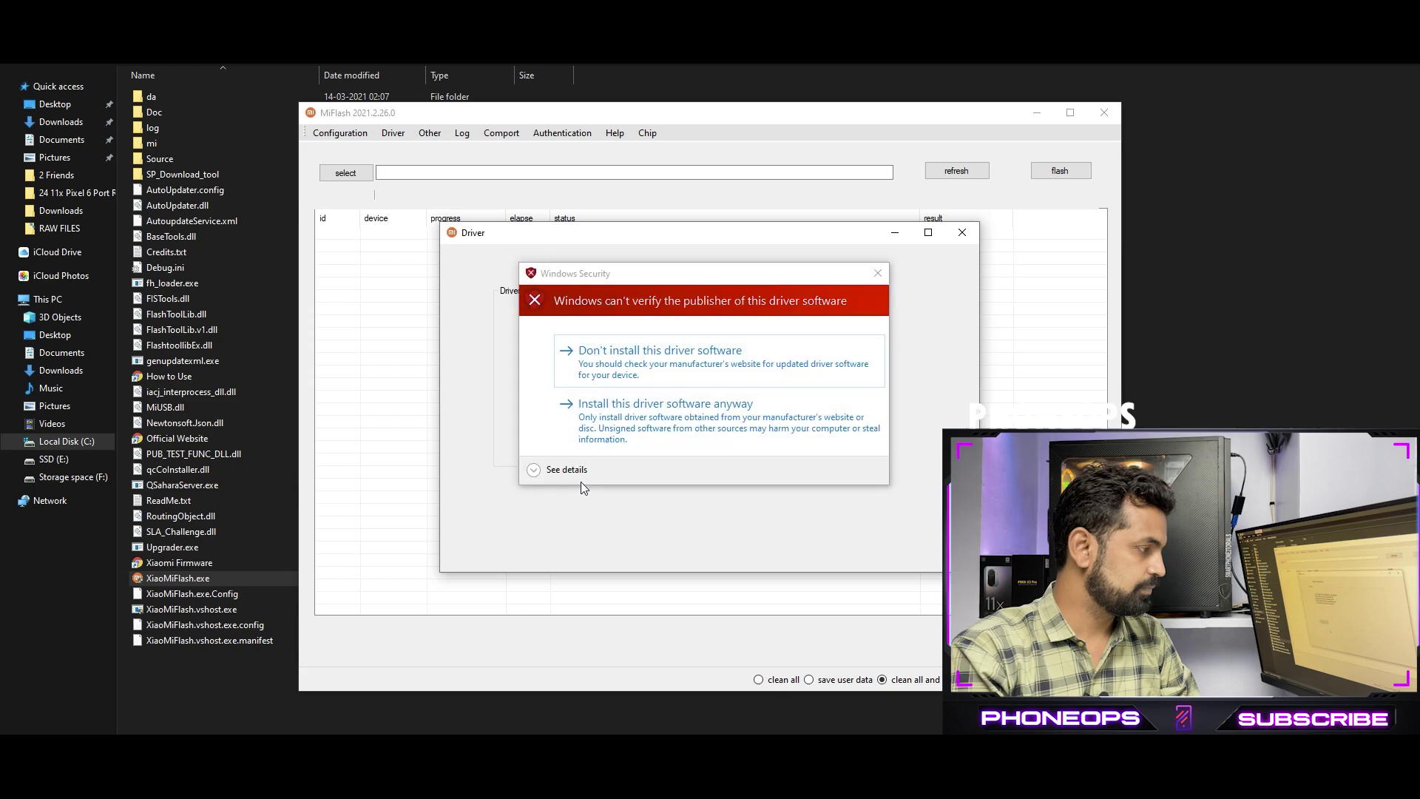
pyautogui.click(616, 439)
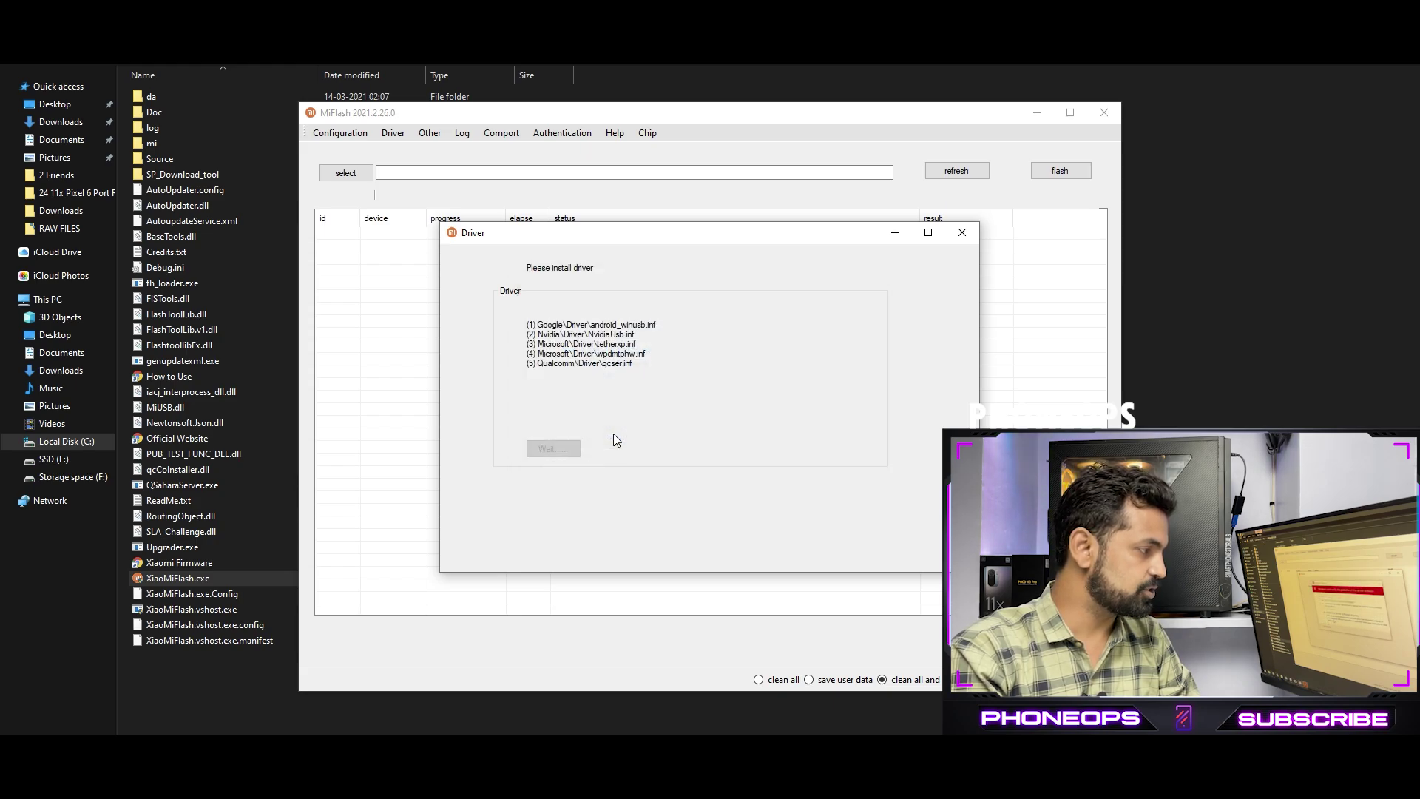
pyautogui.click(616, 440)
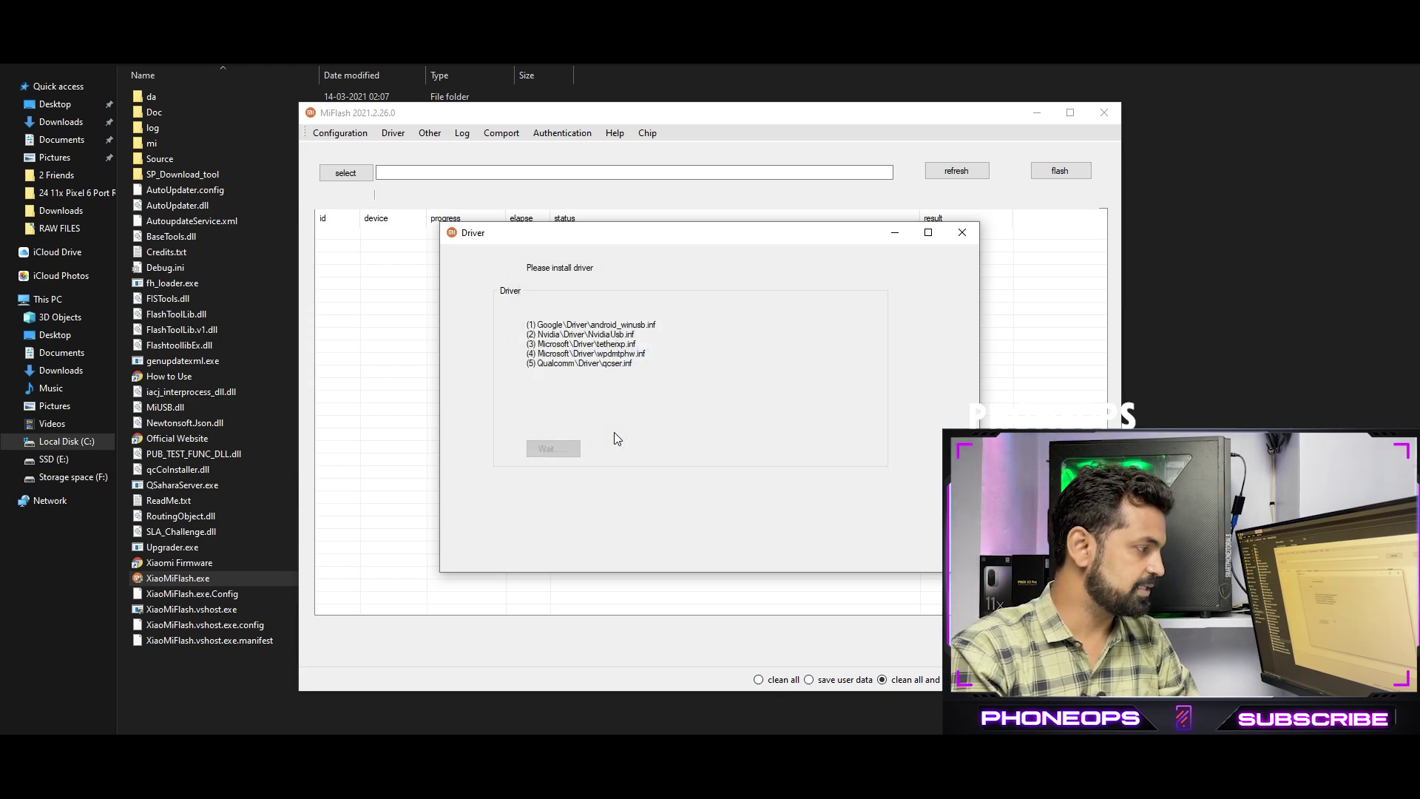
pyautogui.click(614, 436)
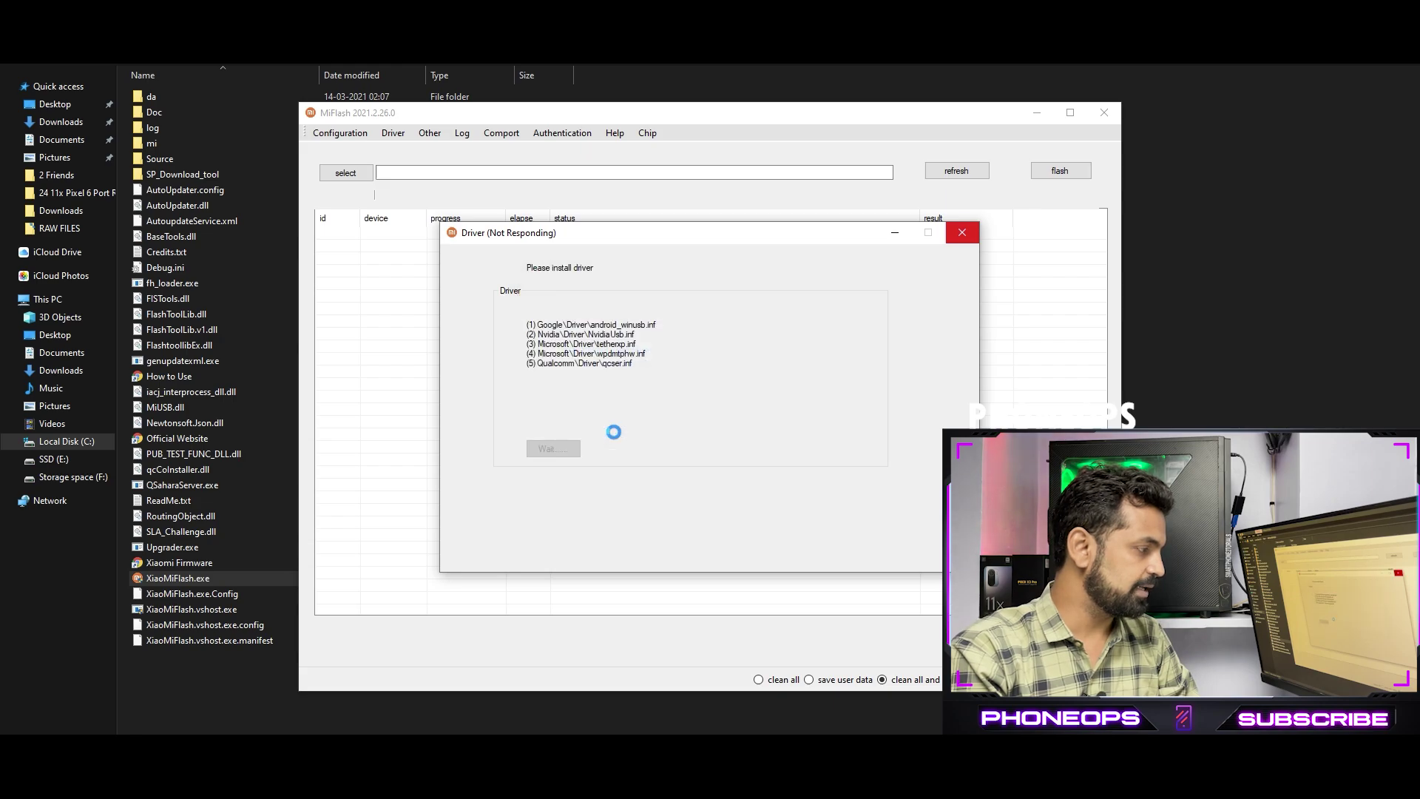
pyautogui.click(713, 449)
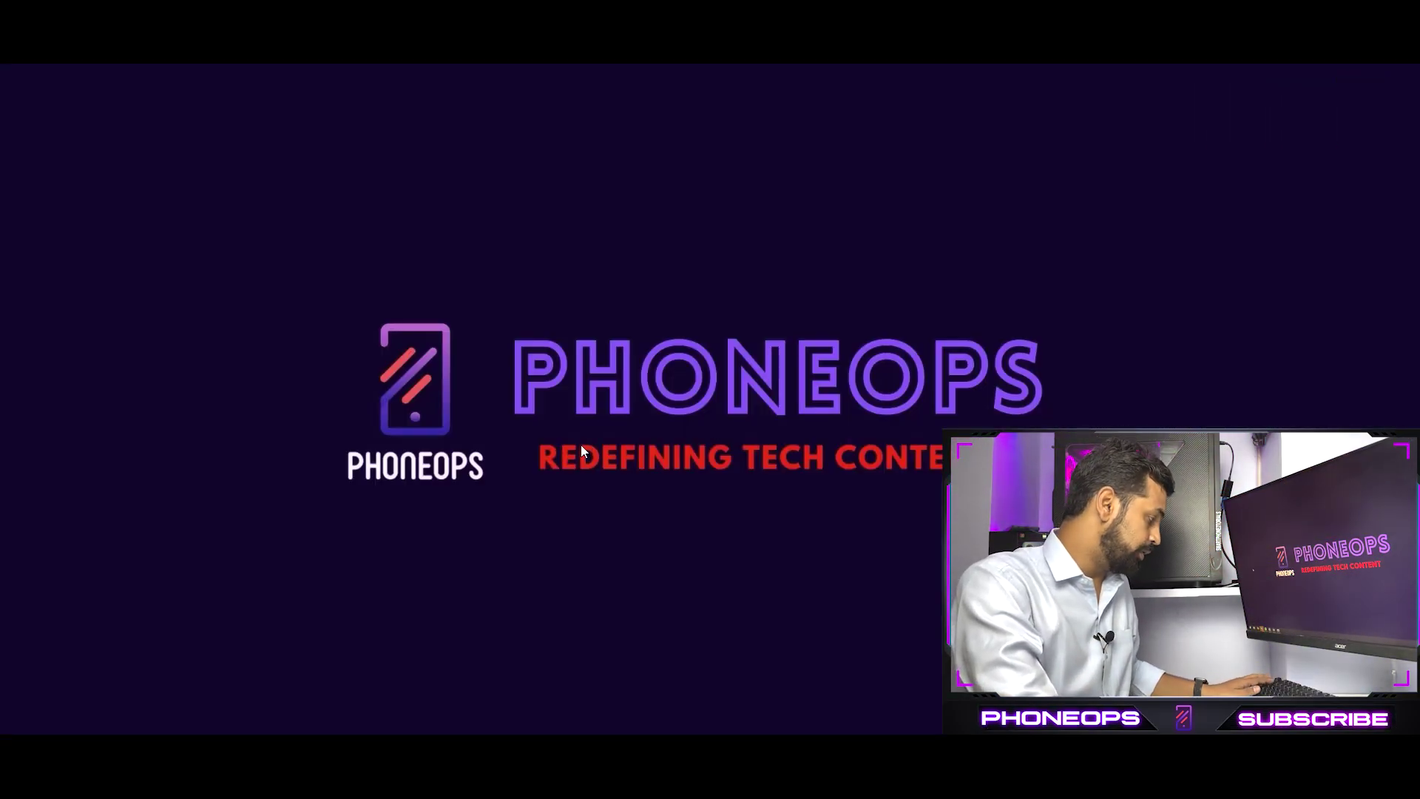
# Open Device Manager and expand the Android Phone entry.
pyautogui.press('super')
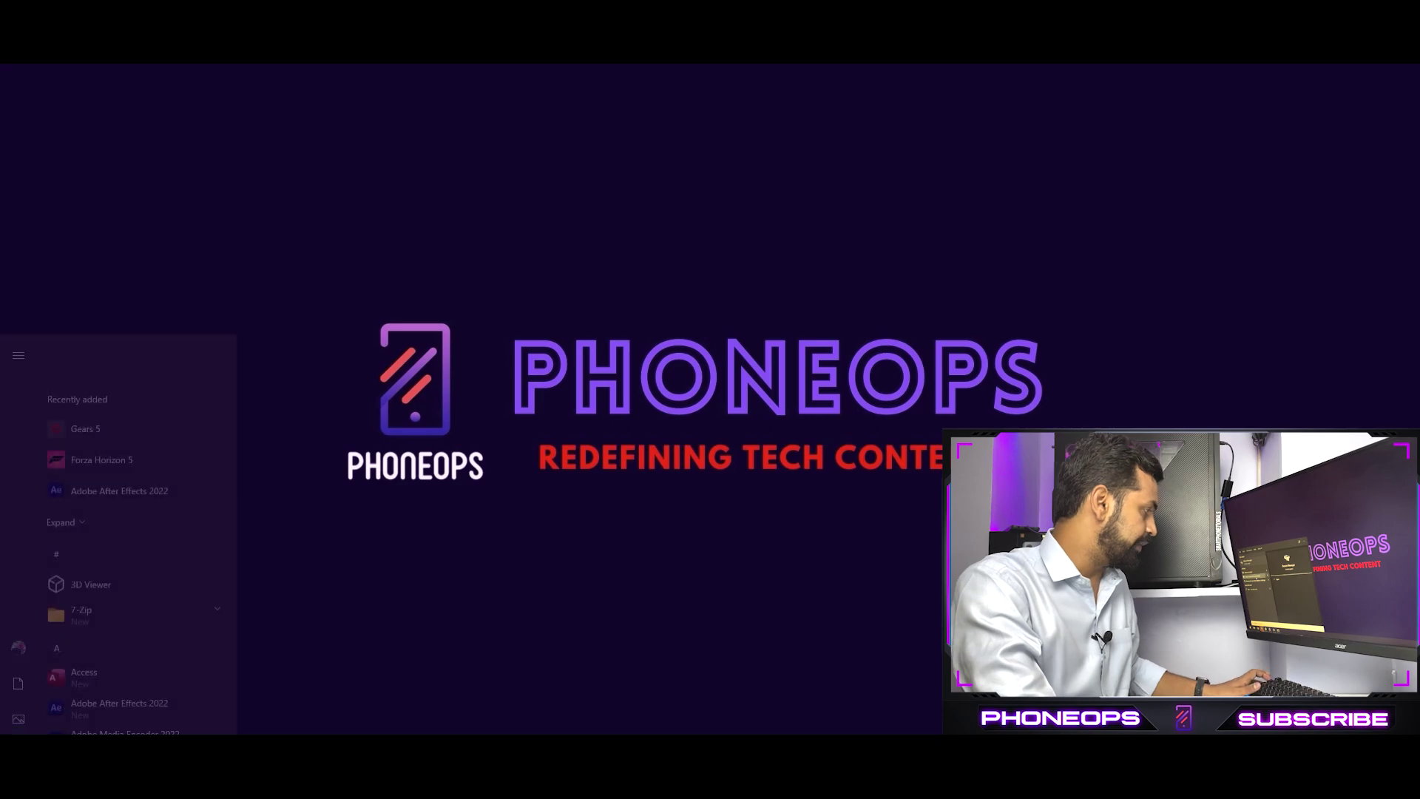
pyautogui.write('dev')
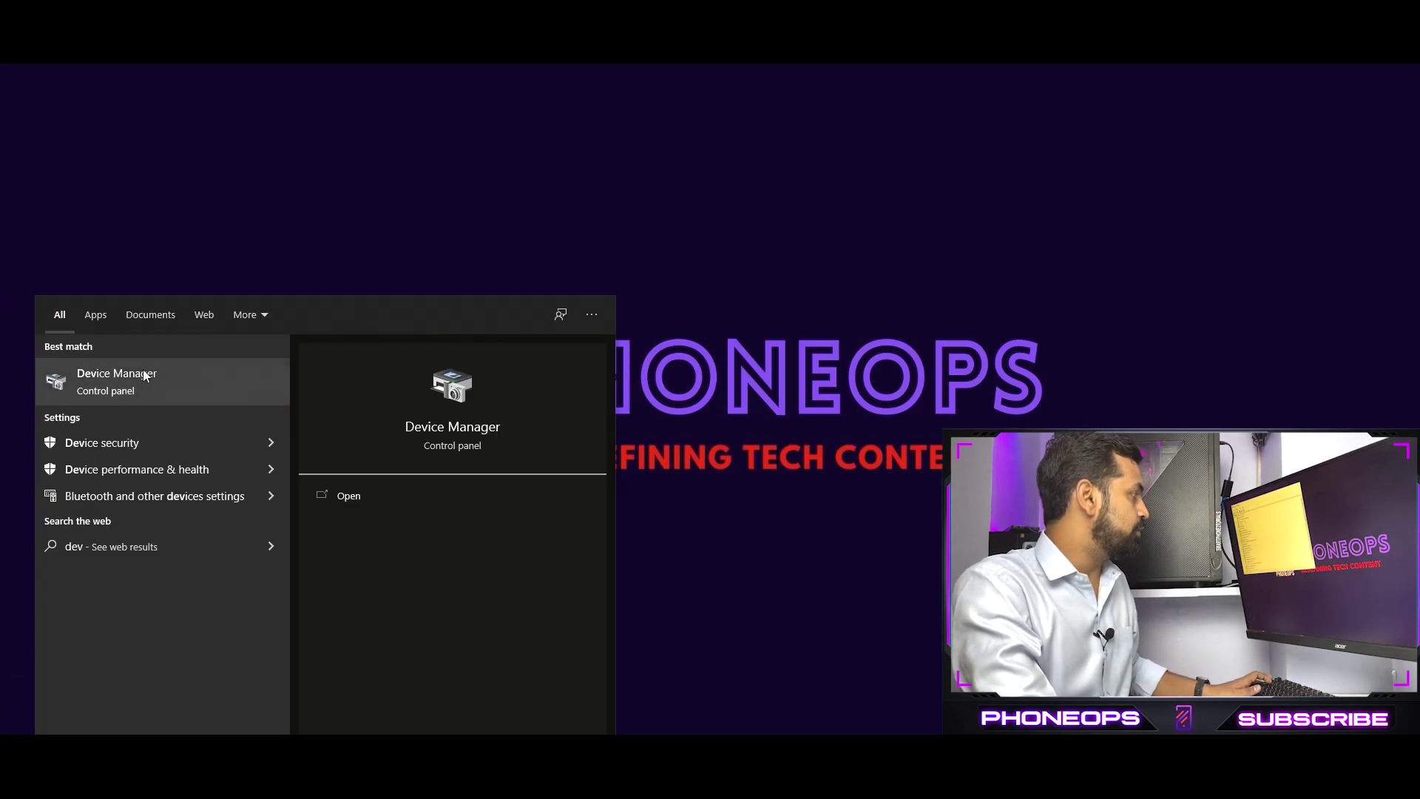
pyautogui.click(117, 379)
pyautogui.doubleClick(130, 115)
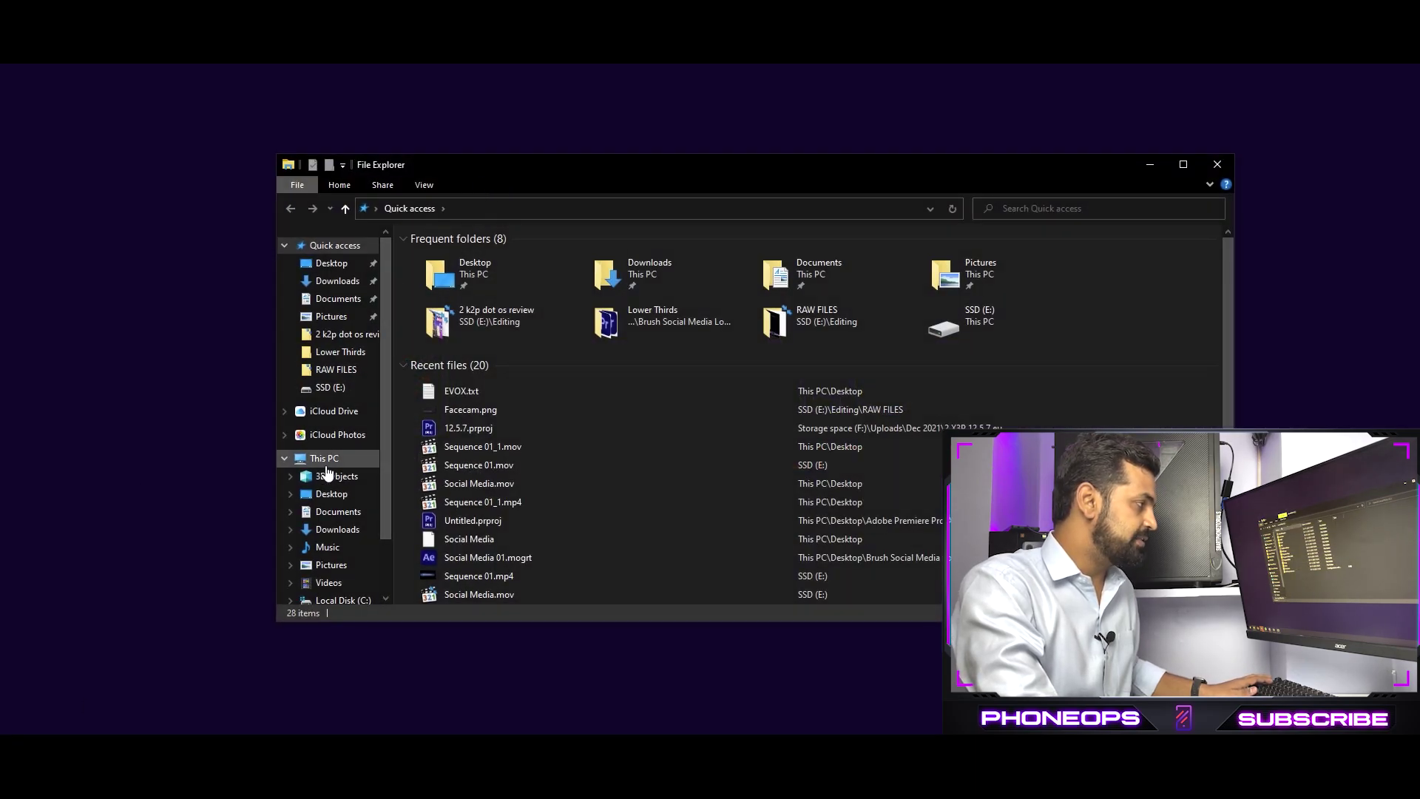
# Look inside C:\Flash\platform-tools in File Explorer.
pyautogui.click(324, 458)
pyautogui.doubleClick(542, 373)
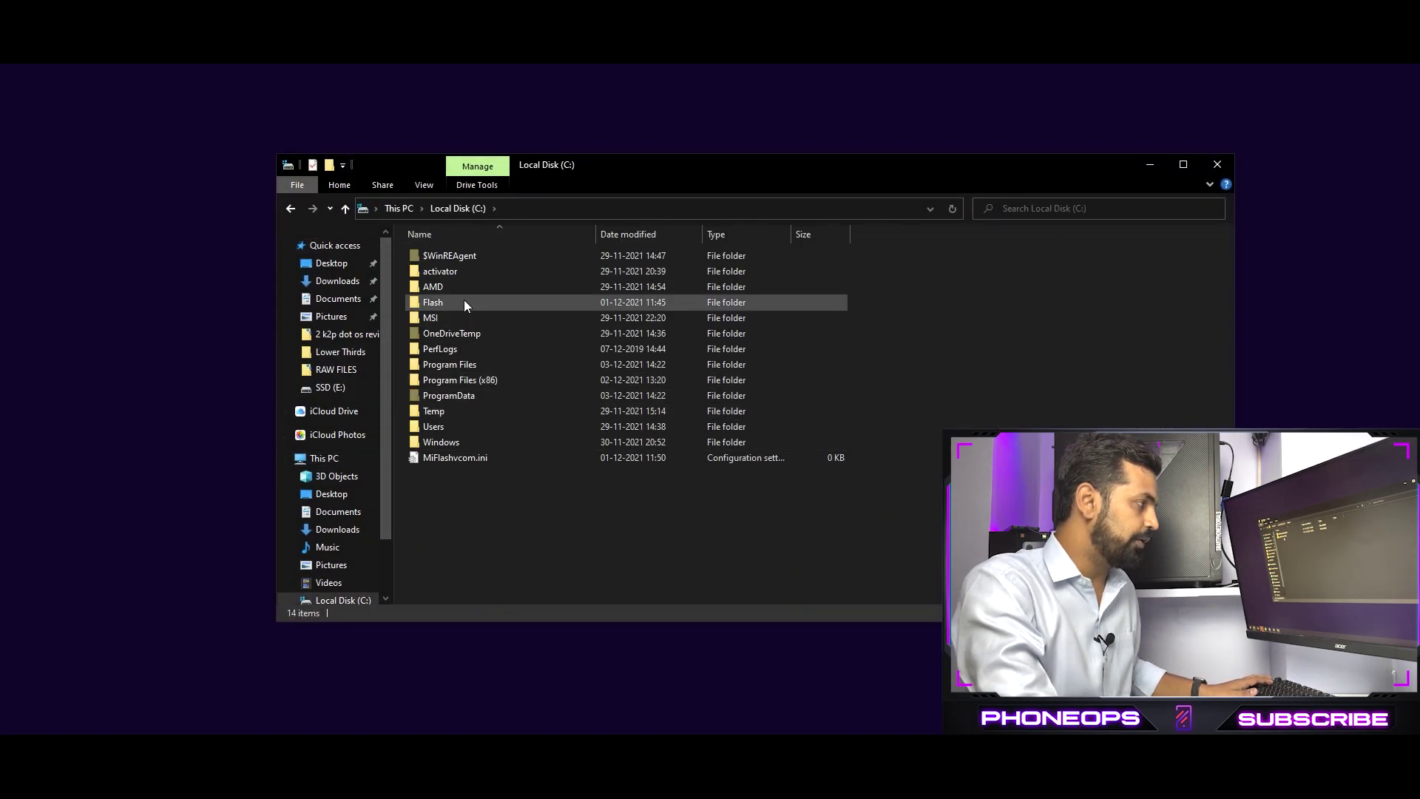
pyautogui.doubleClick(463, 300)
pyautogui.click(460, 275)
pyautogui.doubleClick(460, 275)
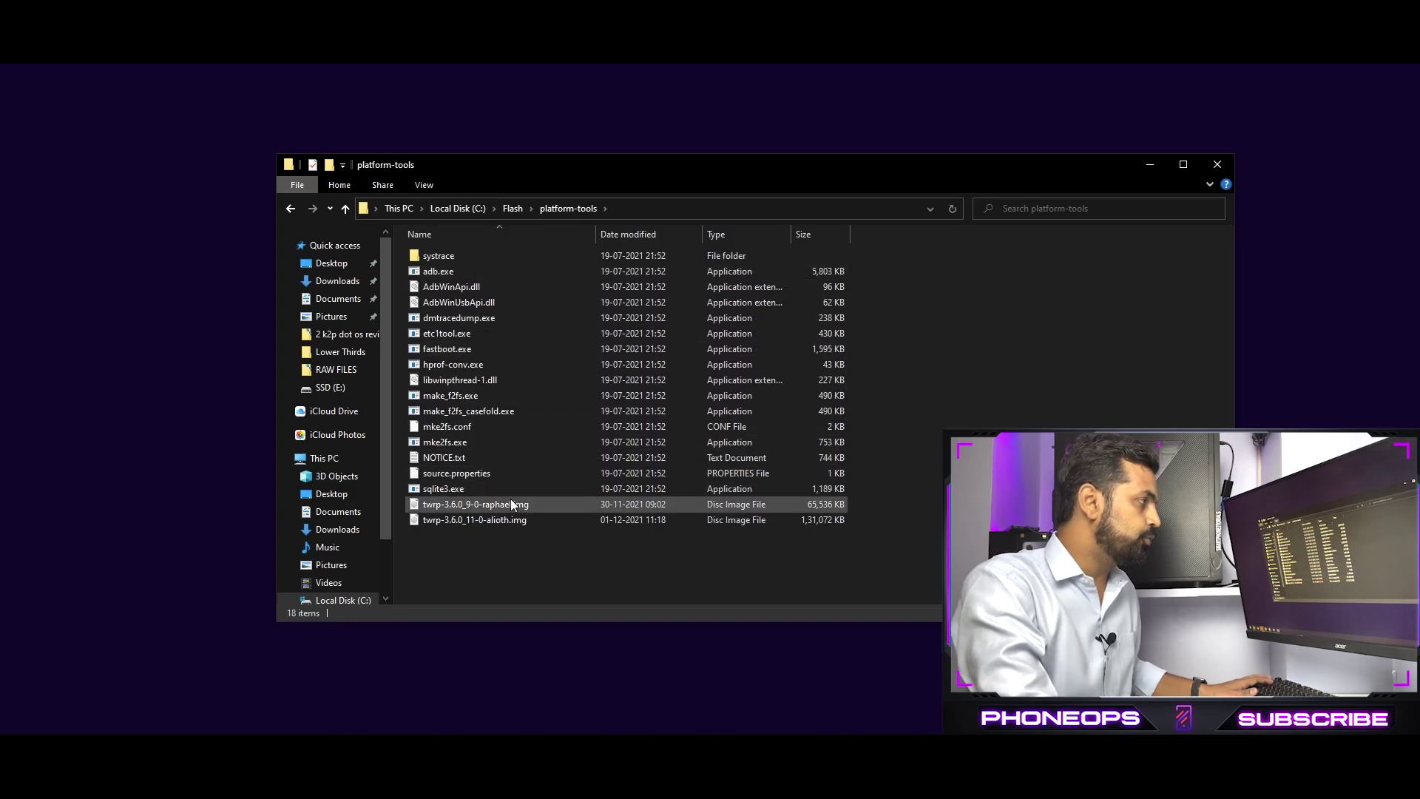
# Copy twrp-3.6.0_11-0-vayu.img from F:\Gadgets\Bhima\Recoveries.
pyautogui.click(405, 209)
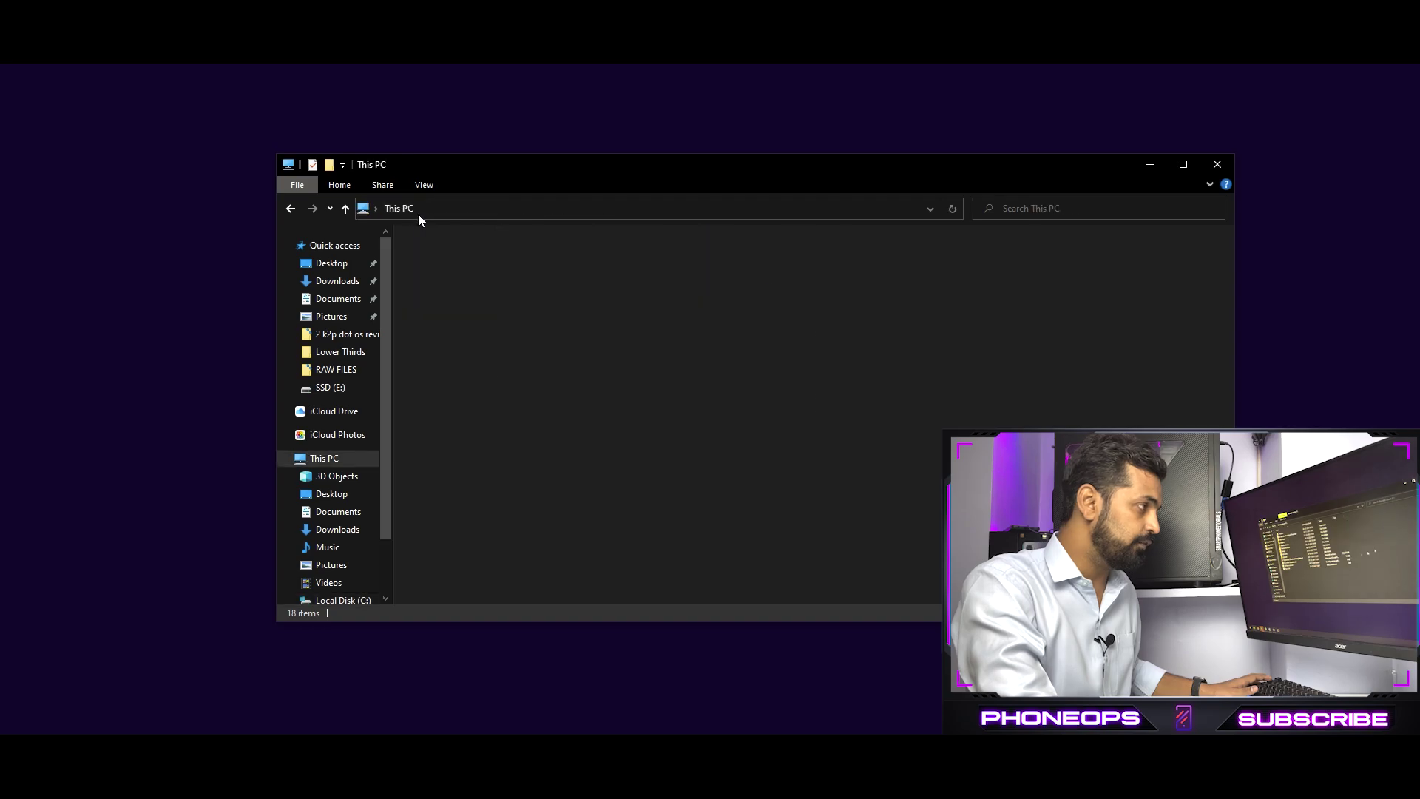
pyautogui.doubleClick(1039, 367)
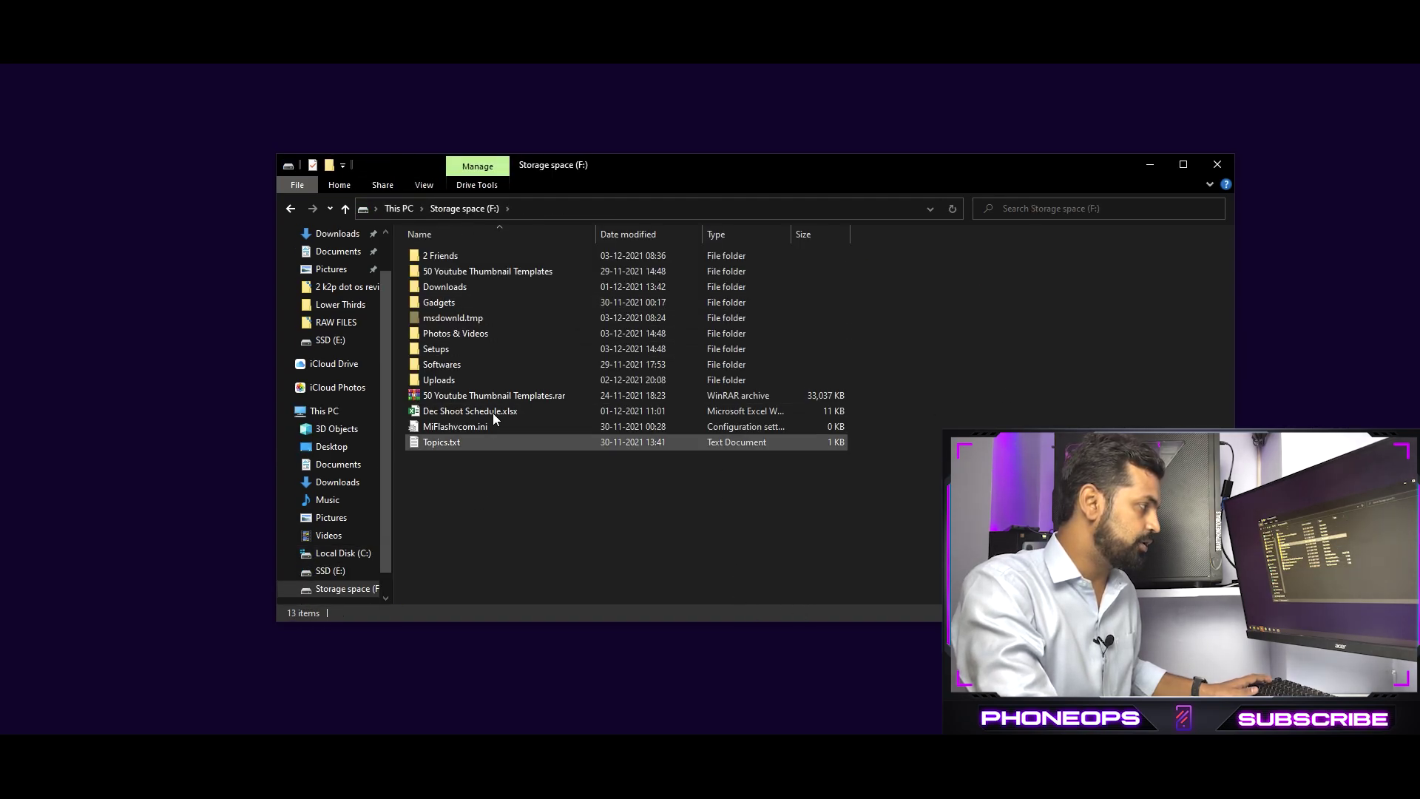
pyautogui.doubleClick(447, 318)
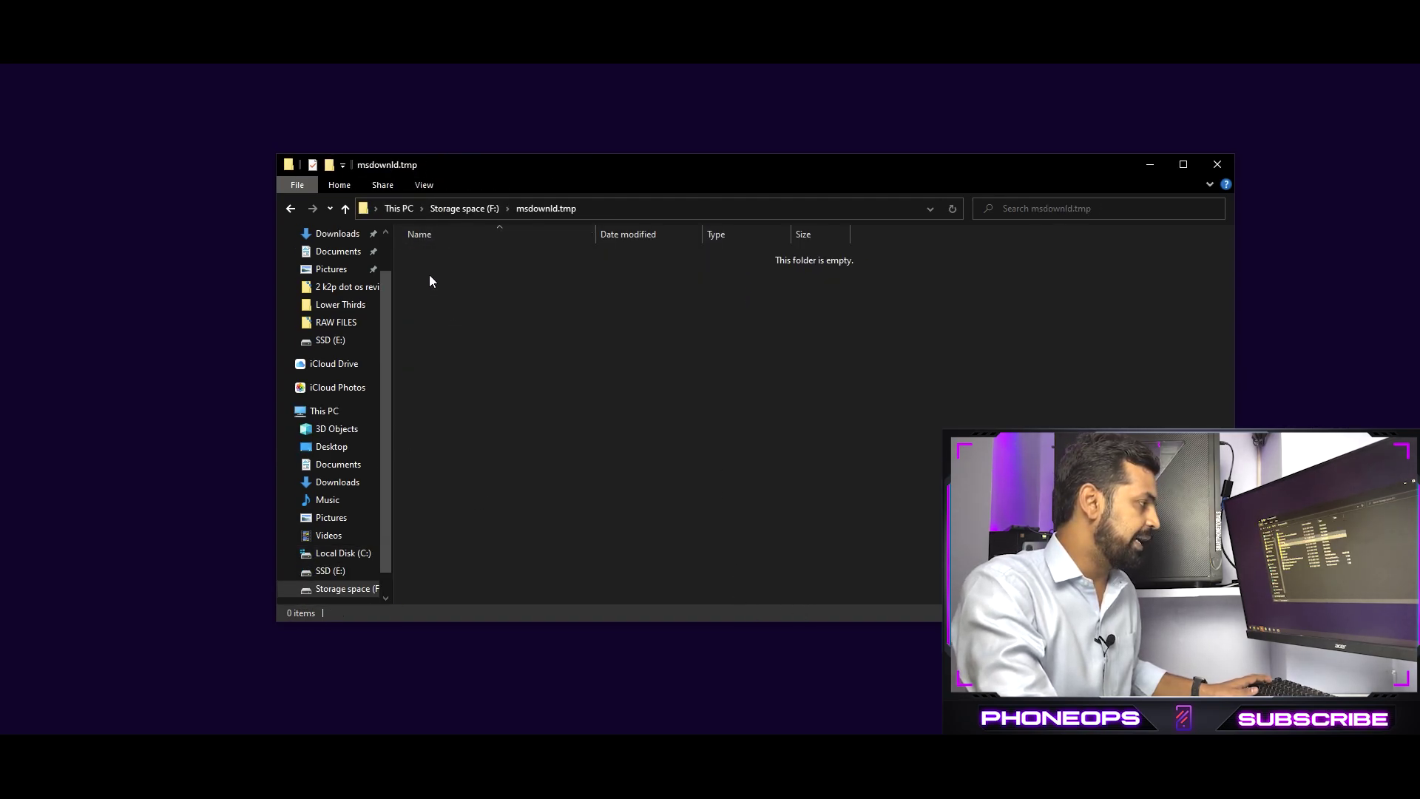
pyautogui.click(292, 209)
pyautogui.doubleClick(452, 305)
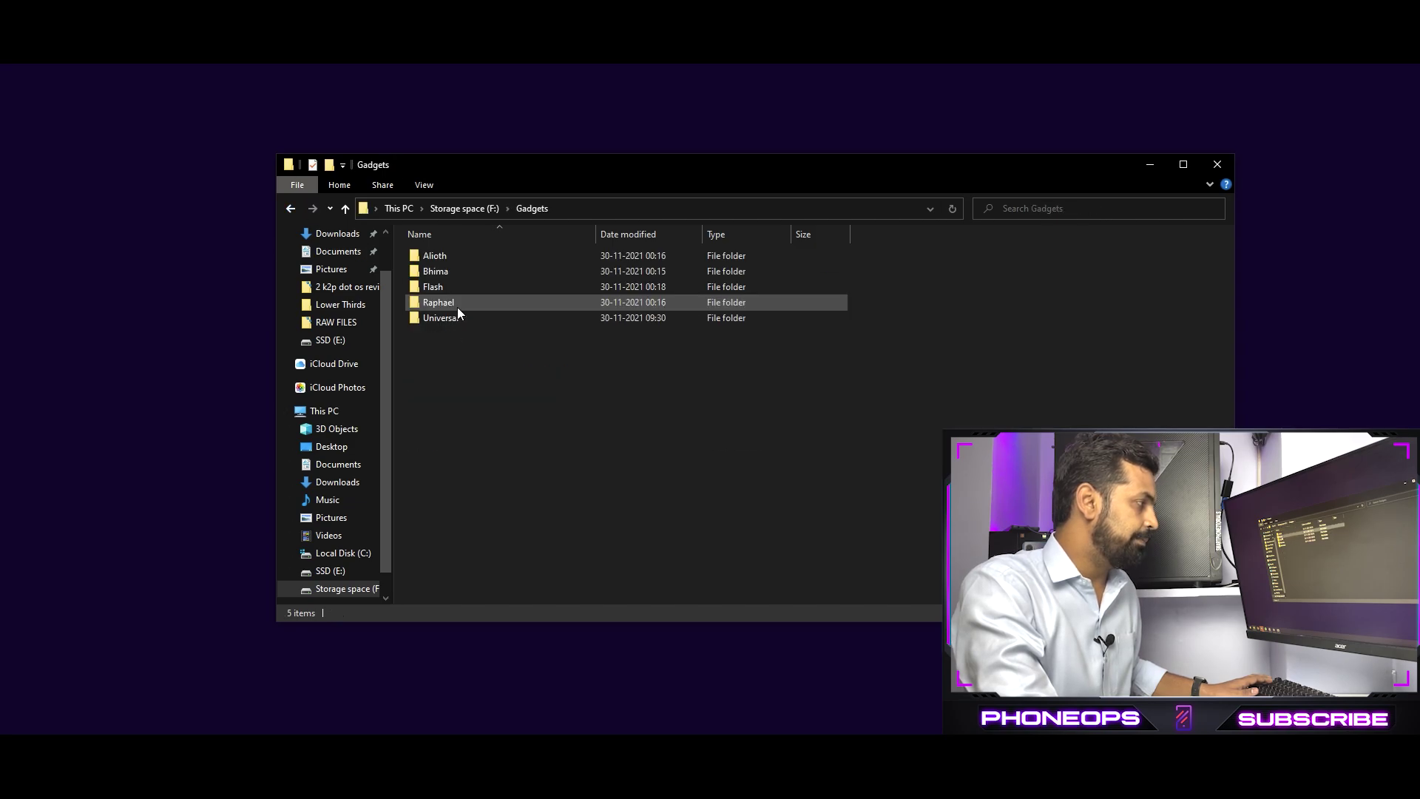
pyautogui.doubleClick(443, 272)
pyautogui.click(443, 306)
pyautogui.doubleClick(444, 306)
pyautogui.click(458, 292)
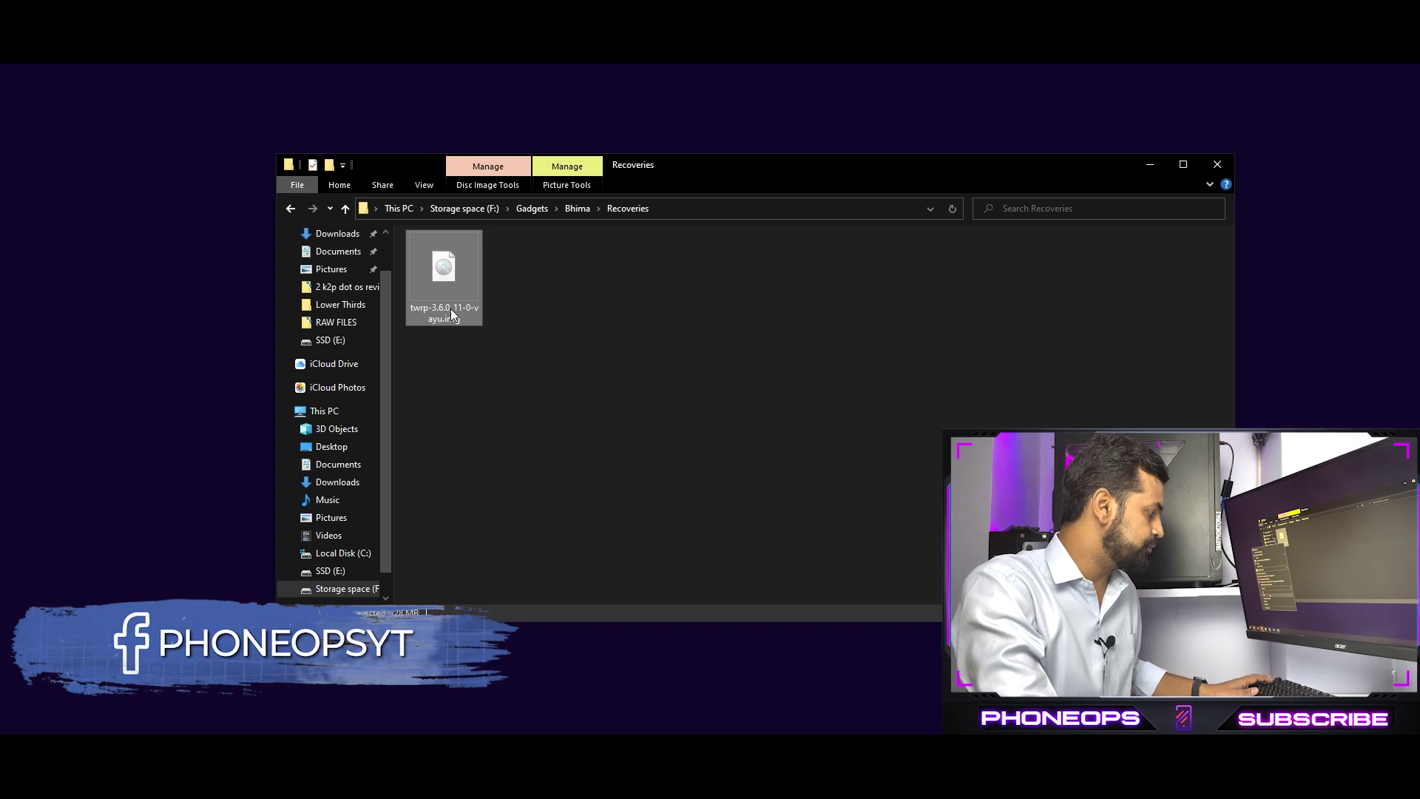
pyautogui.rightClick(452, 311)
pyautogui.click(260, 579)
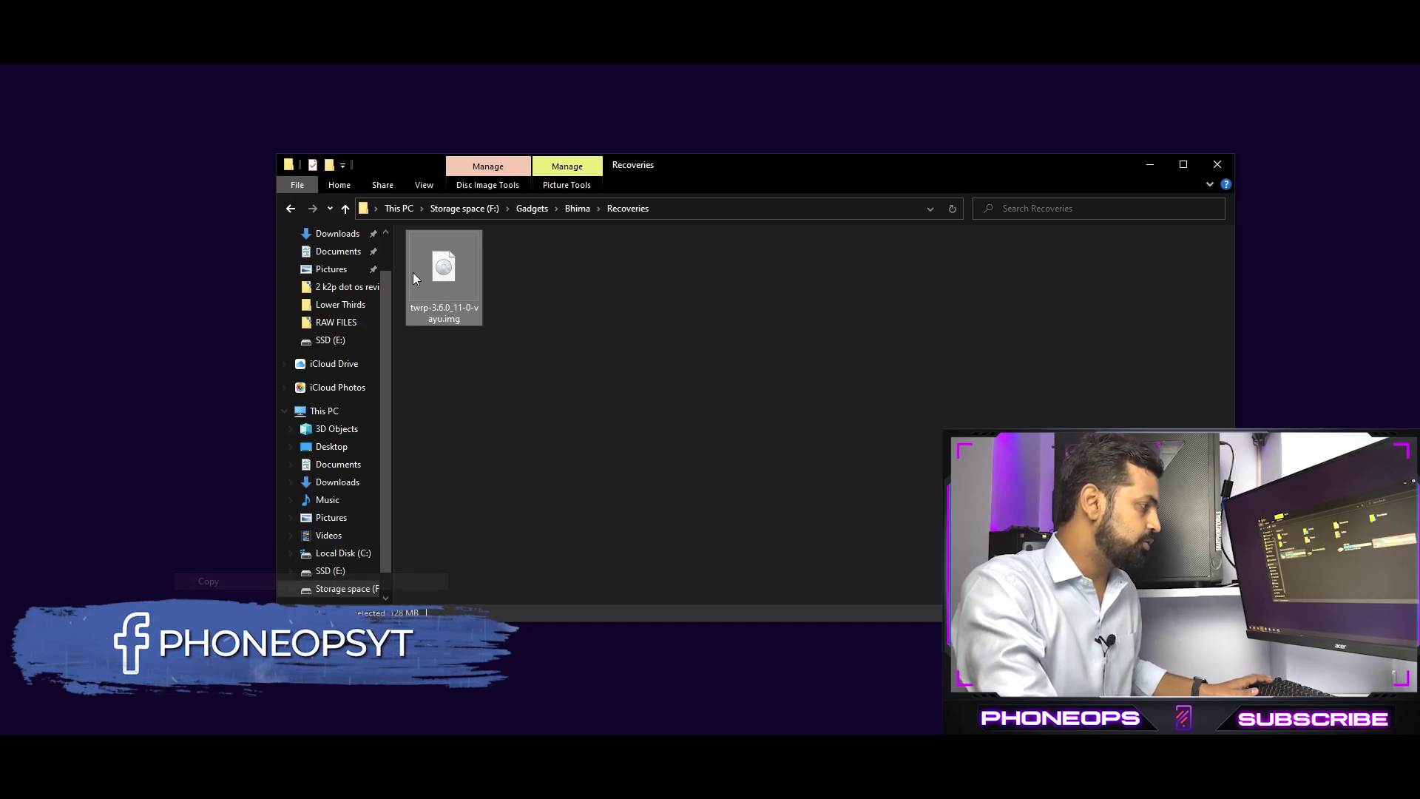
# Paste the recovery image into C:\Flash\platform-tools beside adb and fastboot.
pyautogui.click(402, 211)
pyautogui.doubleClick(408, 376)
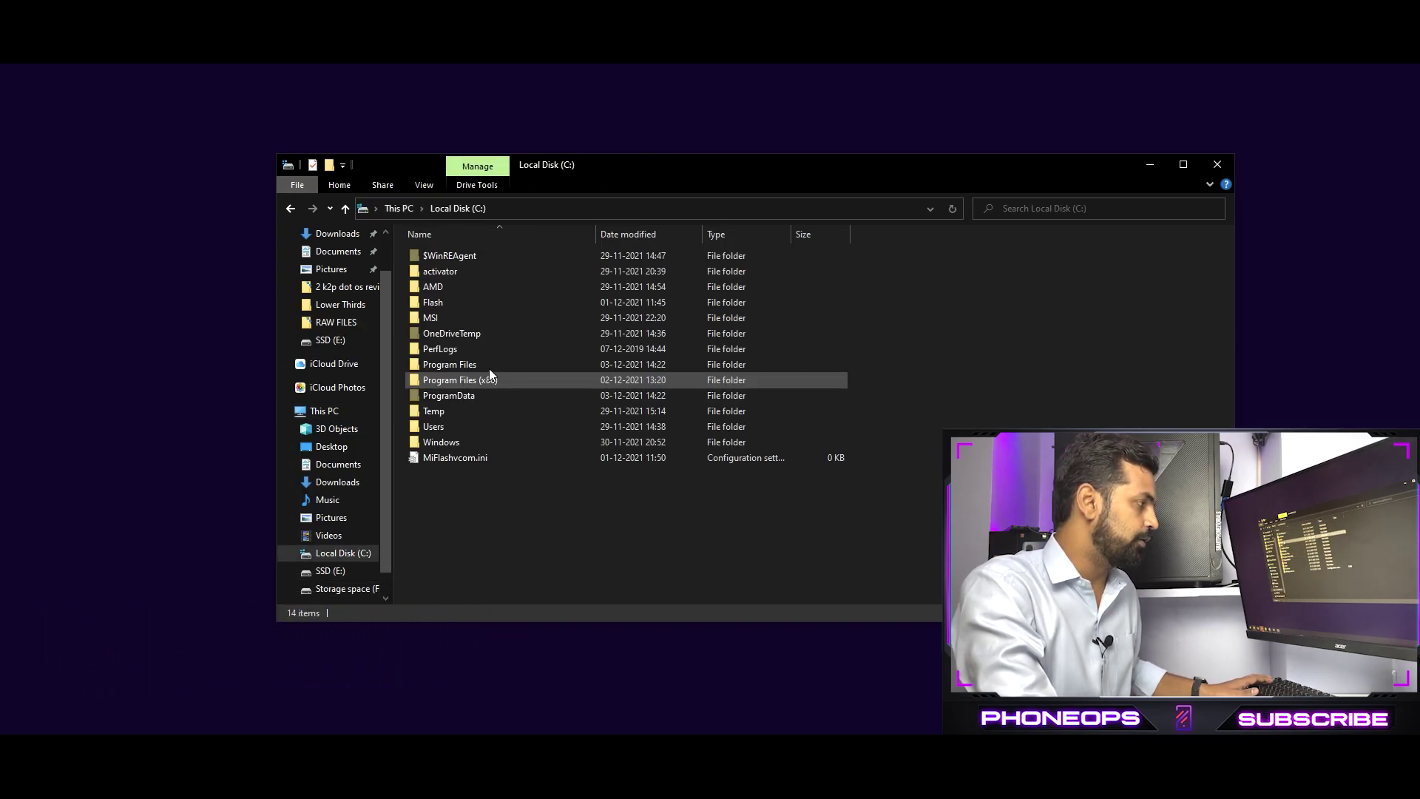
pyautogui.doubleClick(451, 302)
pyautogui.doubleClick(458, 272)
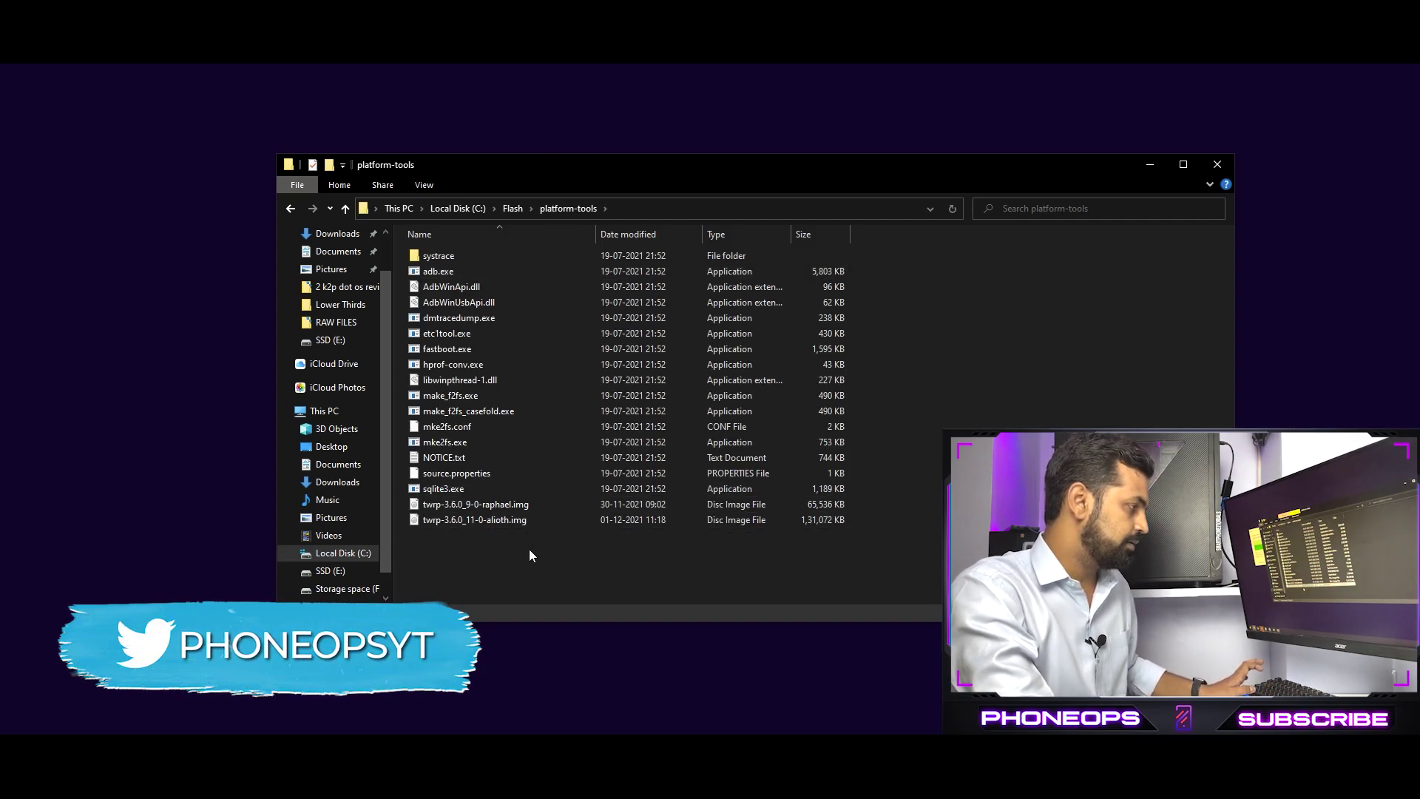
pyautogui.hotkey('ctrl', 'v')
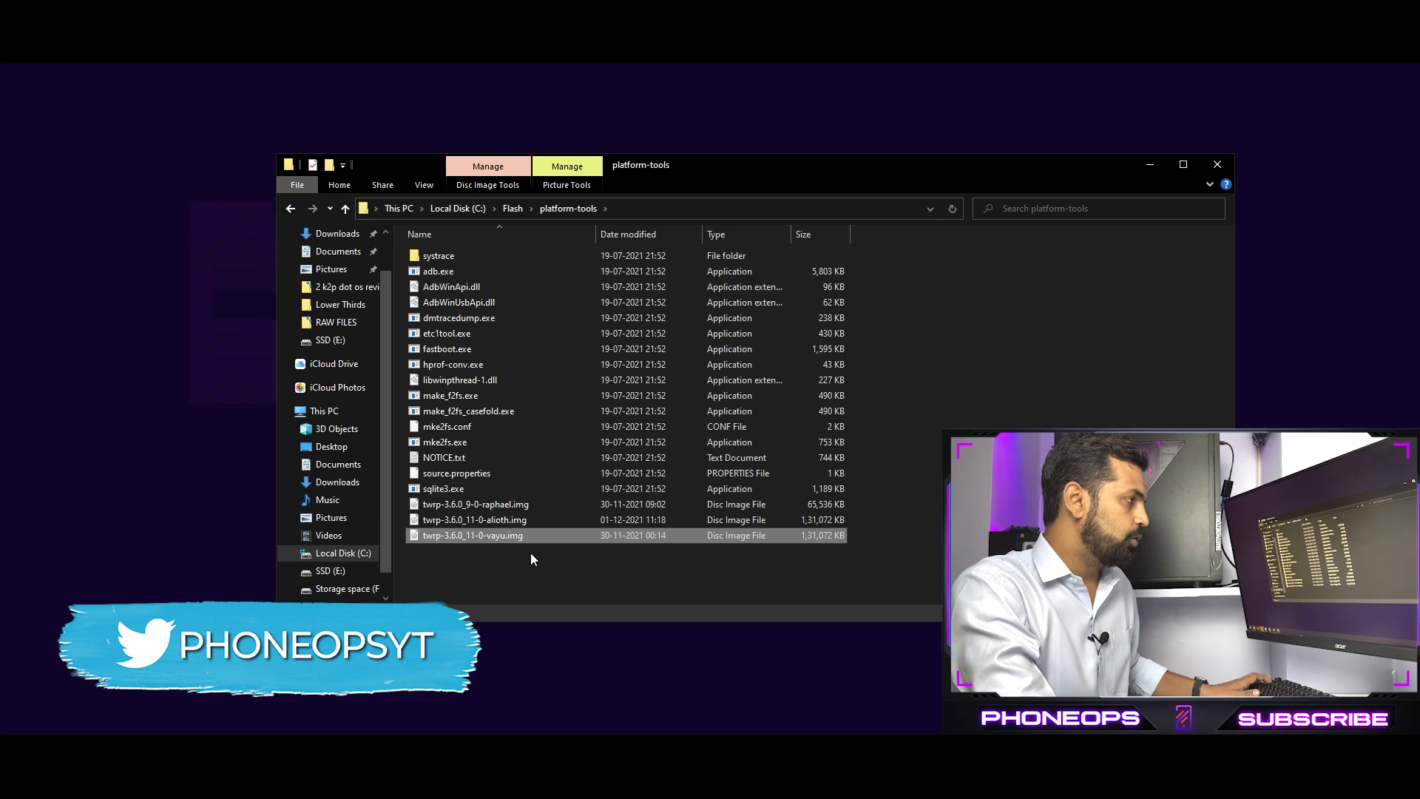
pyautogui.click(536, 563)
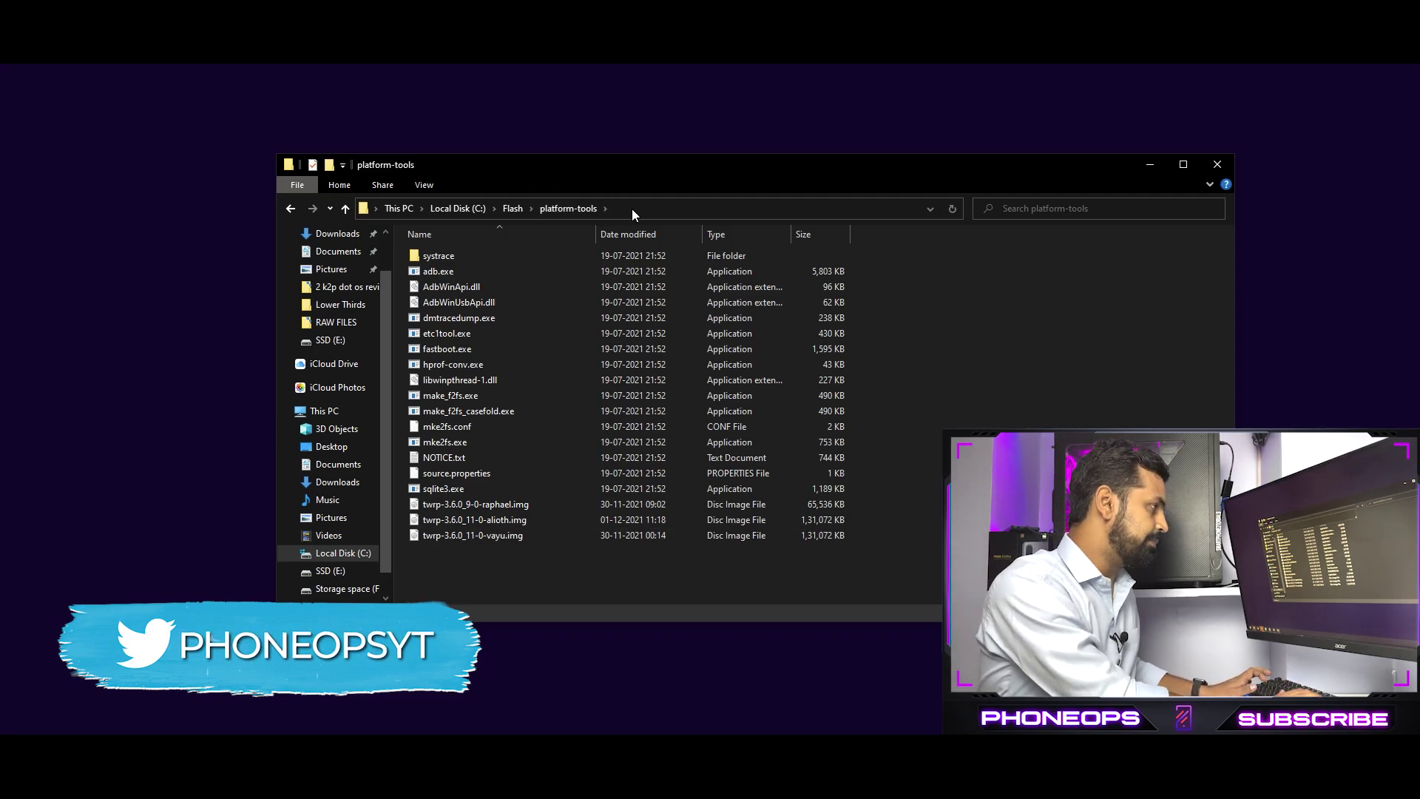
# Open Command Prompt in C:\Flash\platform-tools and check the phone is listed by 'fastboot devices'.
pyautogui.click(632, 208)
pyautogui.write('cmd')
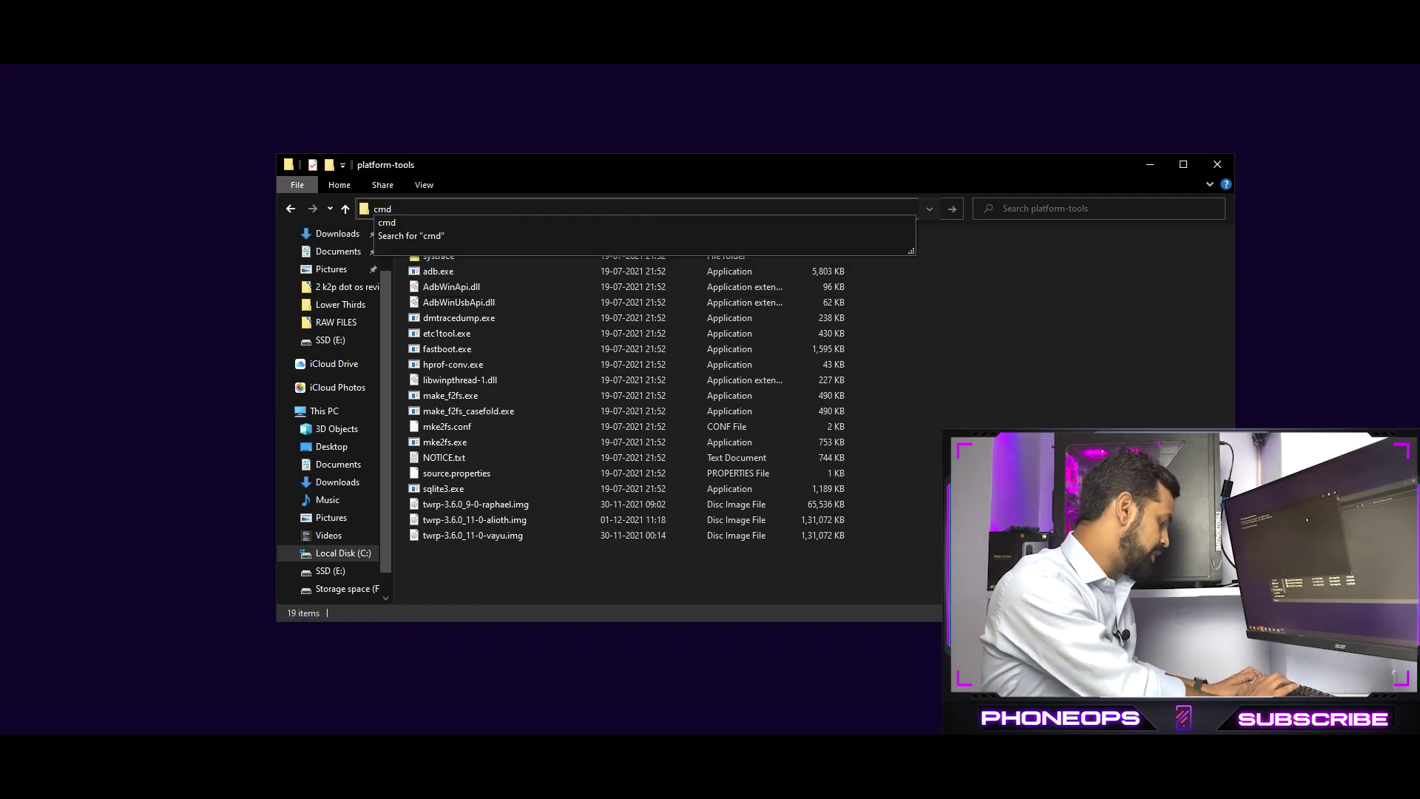
pyautogui.press('Return')
pyautogui.write('fa')
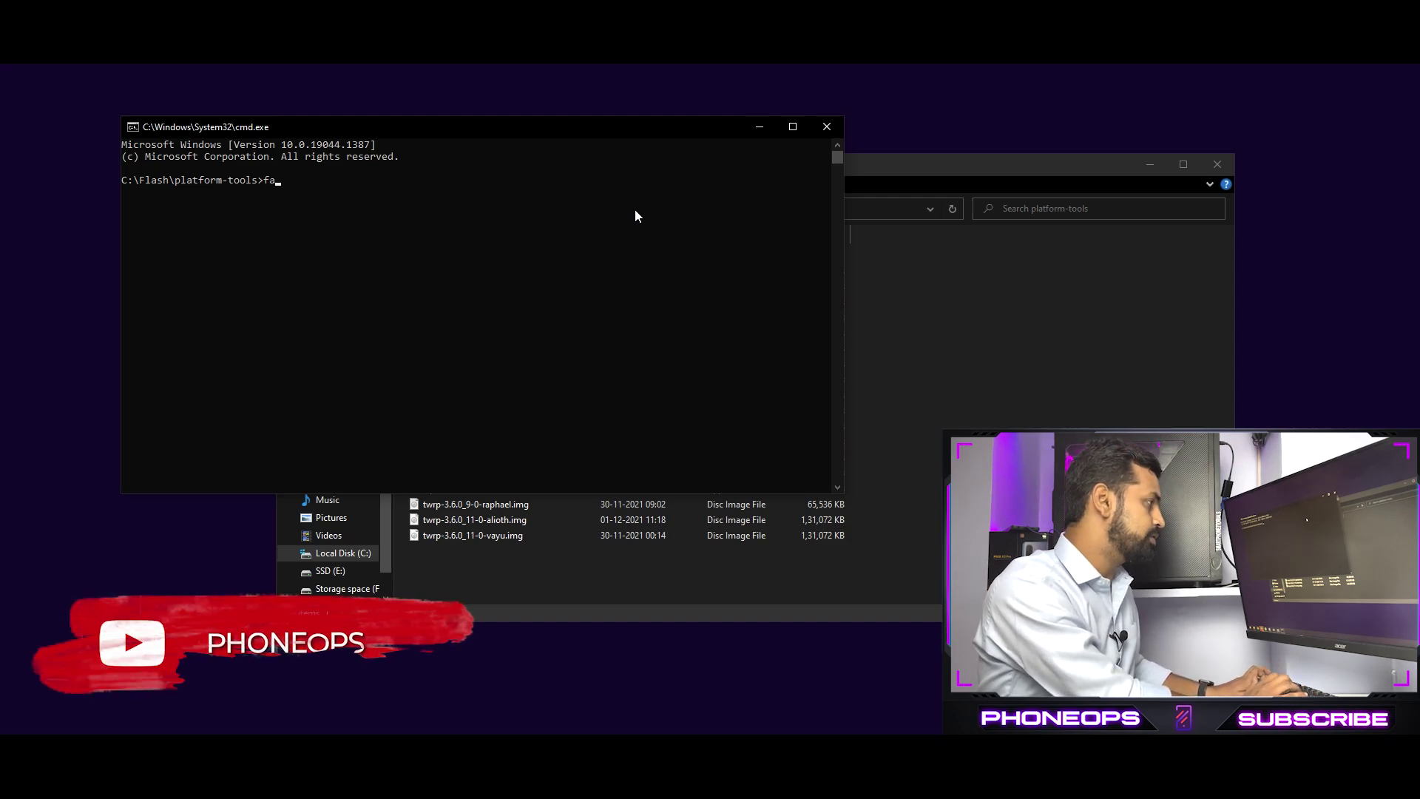
pyautogui.write('st')
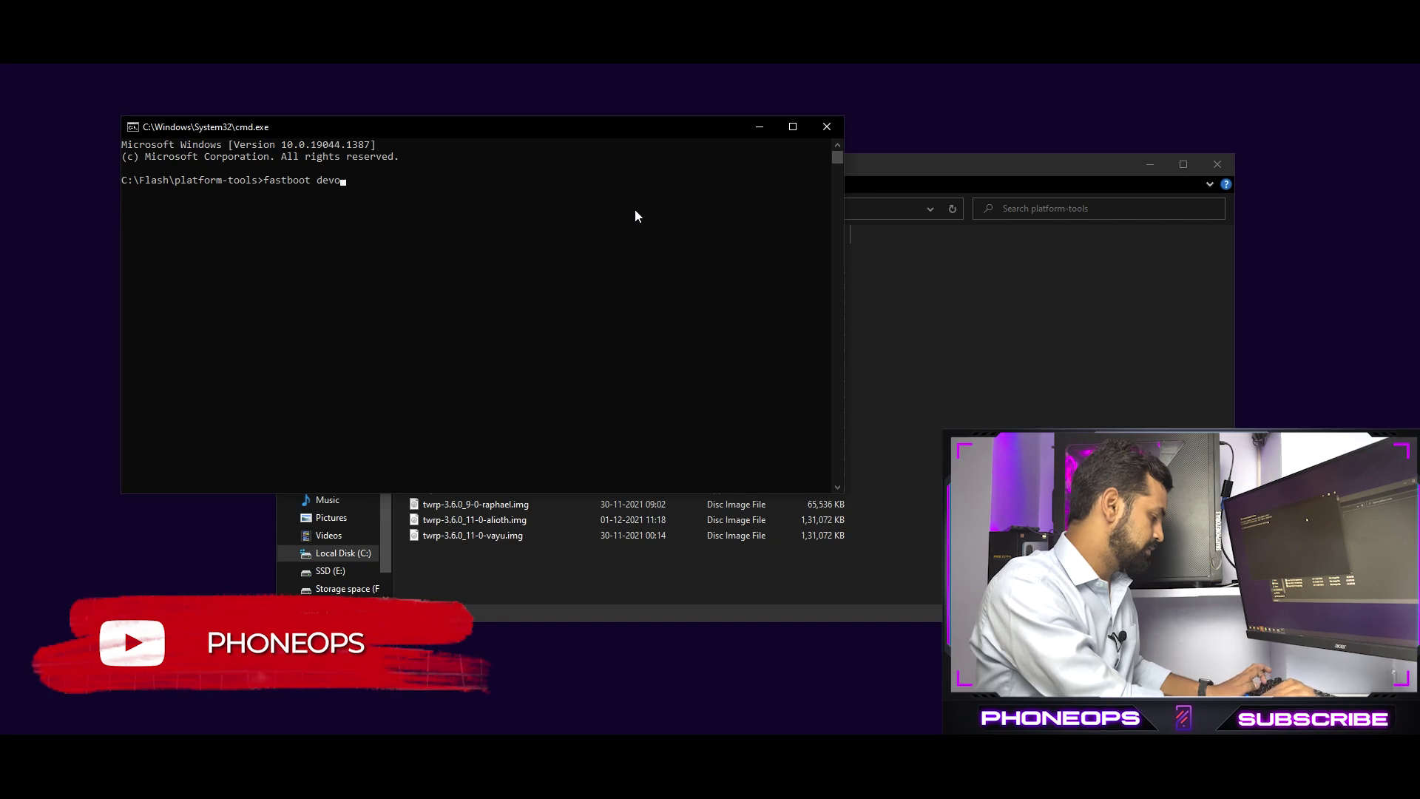
pyautogui.write('boot devices')
pyautogui.press('Return')
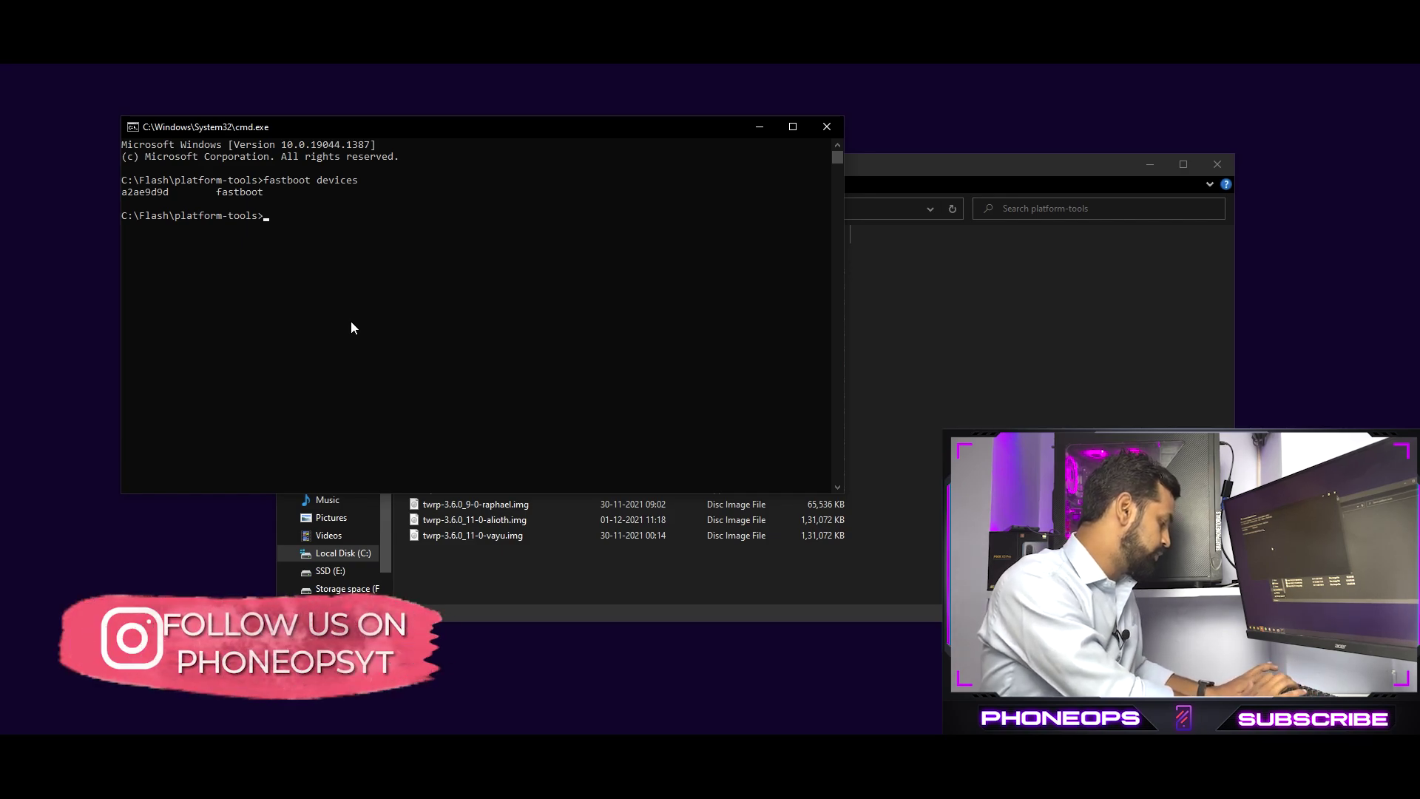
# Run 'fastboot flash recovery' with the twrp-3.6.0_11-0-vayu.img path.
pyautogui.write('fastboot')
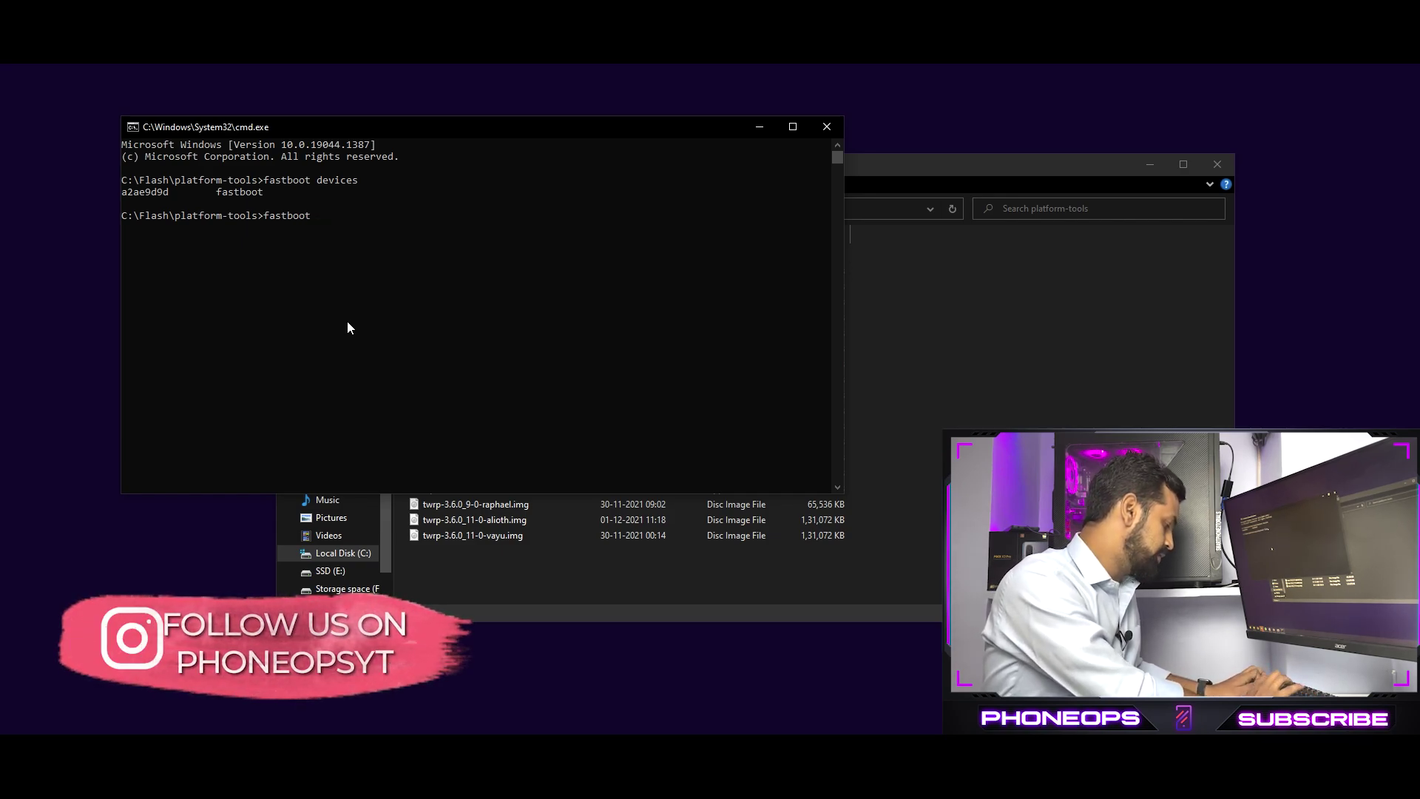
pyautogui.write(' flash')
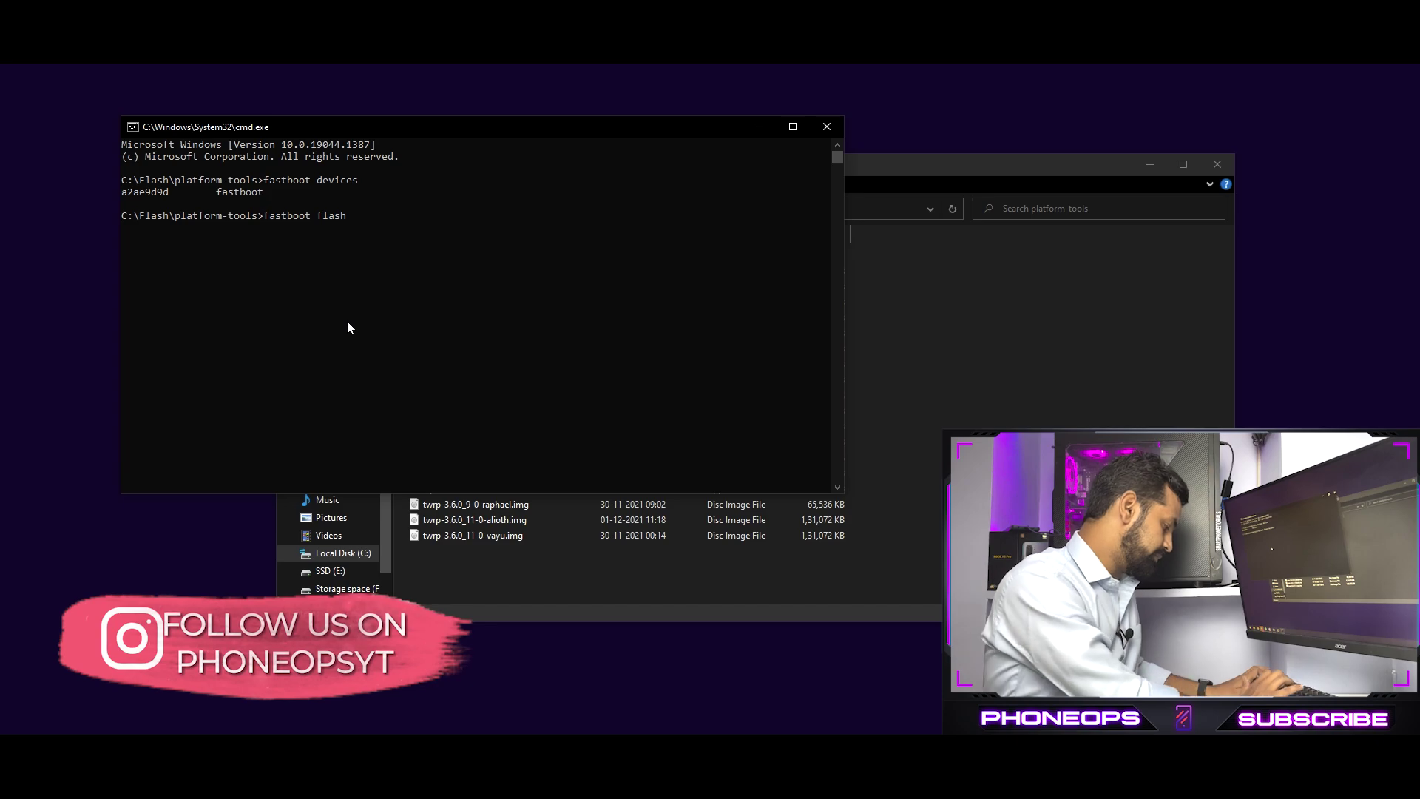
pyautogui.write(' recovery')
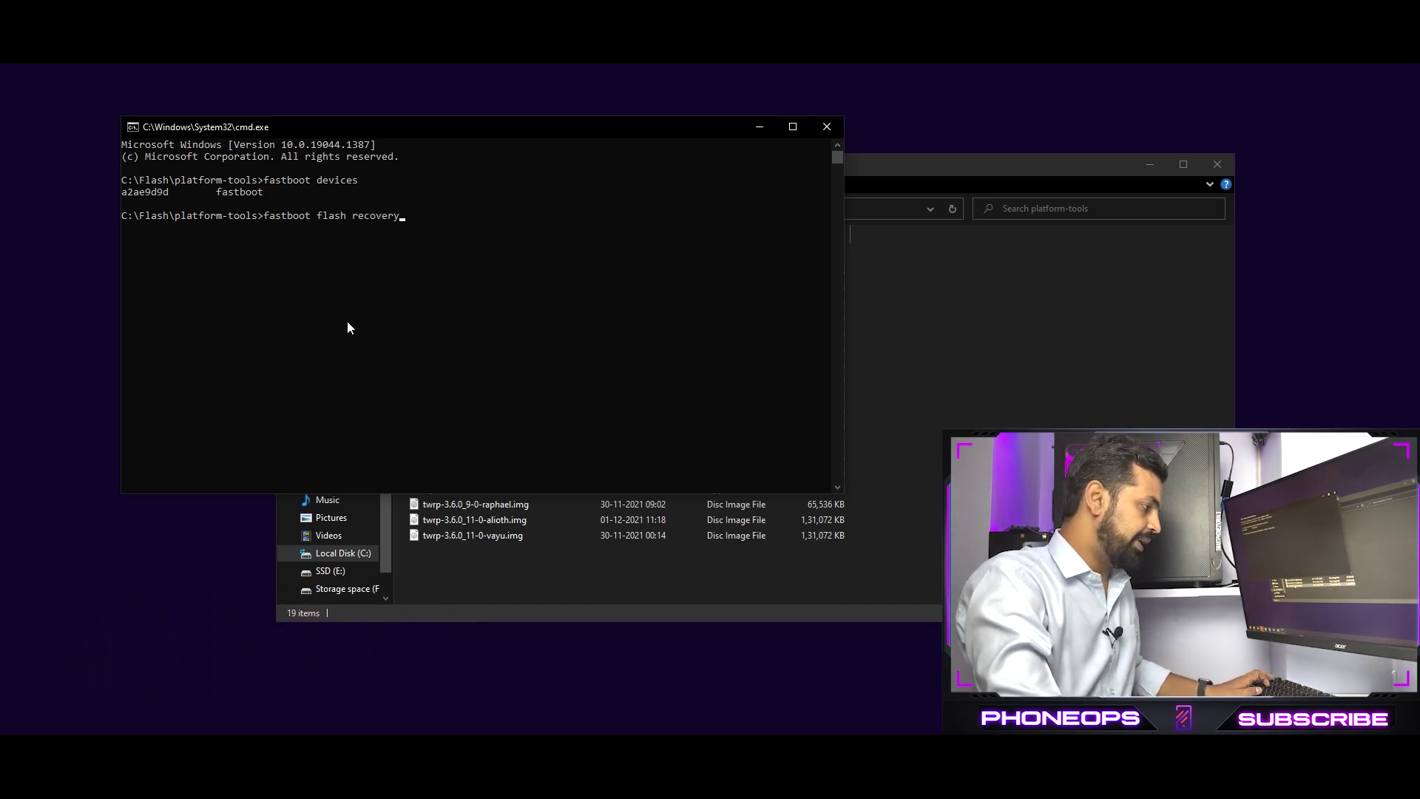
pyautogui.moveTo(471, 534); pyautogui.dragTo(447, 311)
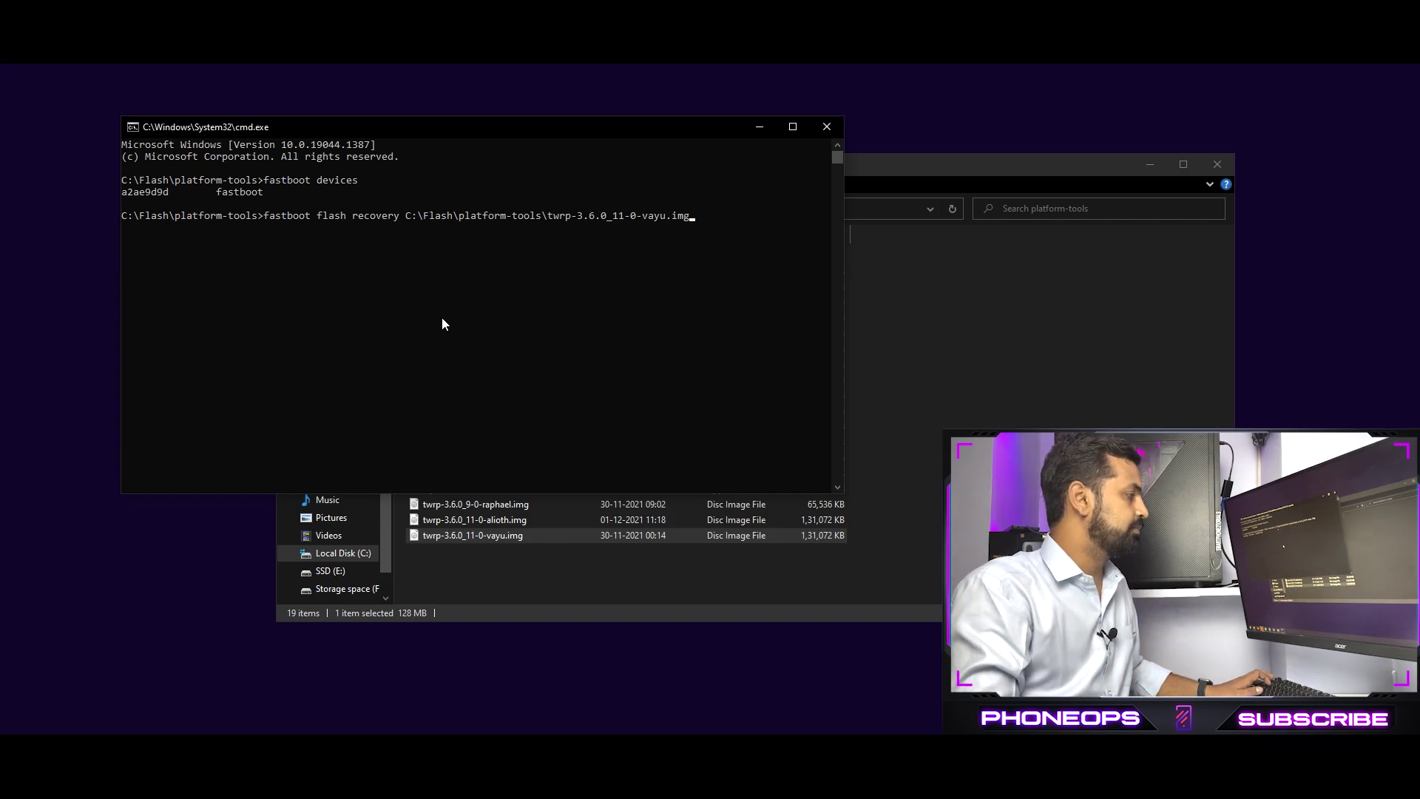
pyautogui.press('Return')
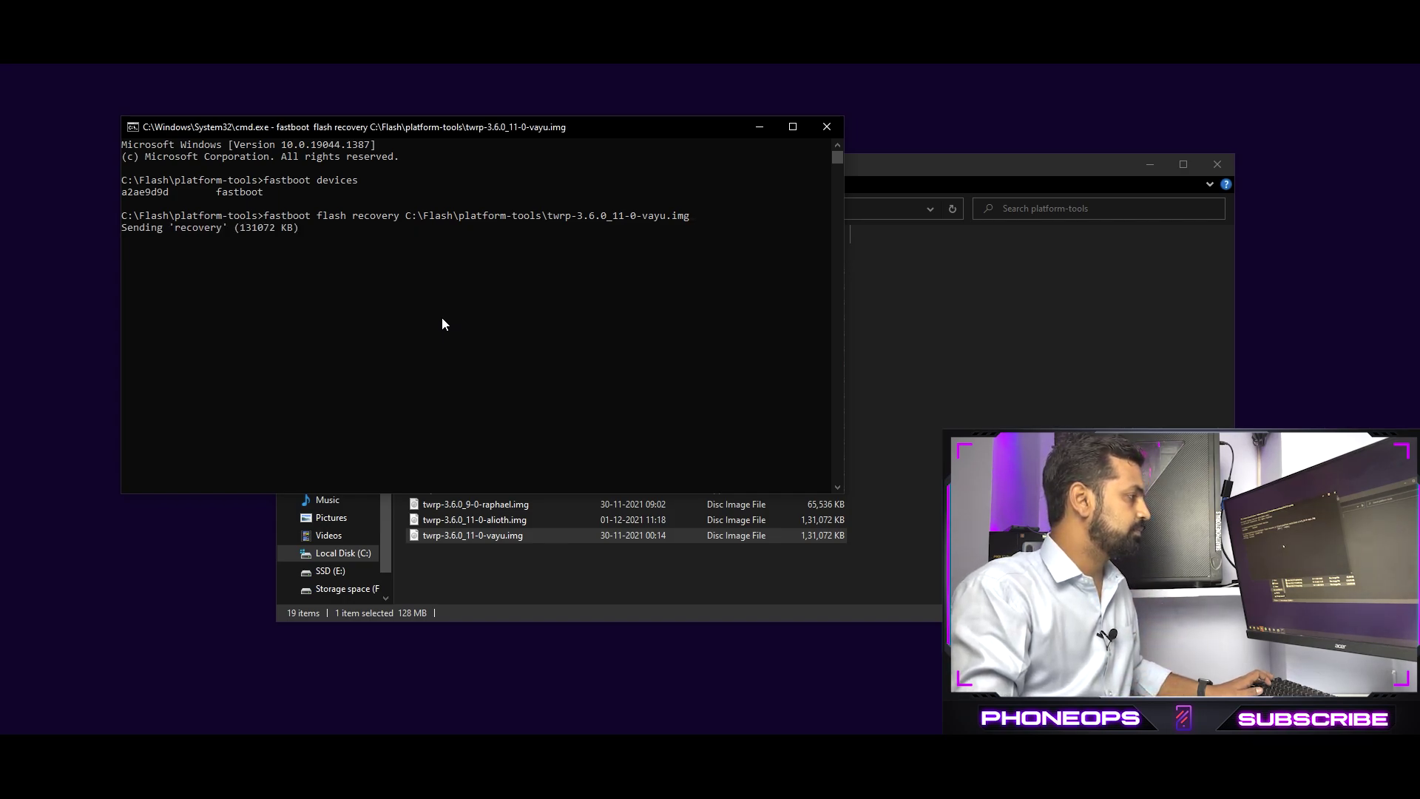